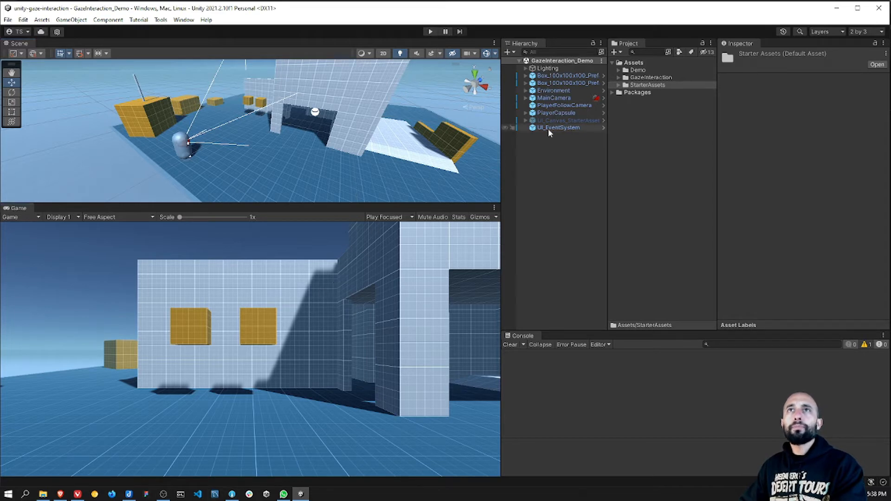
Run the scene and walk the player up to the nearest yellow box, aiming the gaze reticle at it.
middle_click_drag(360, 95, 351, 130)
left_click_drag(351, 130, 351, 109, "alt")
left_click_drag(160, 136, 263, 128, "alt")
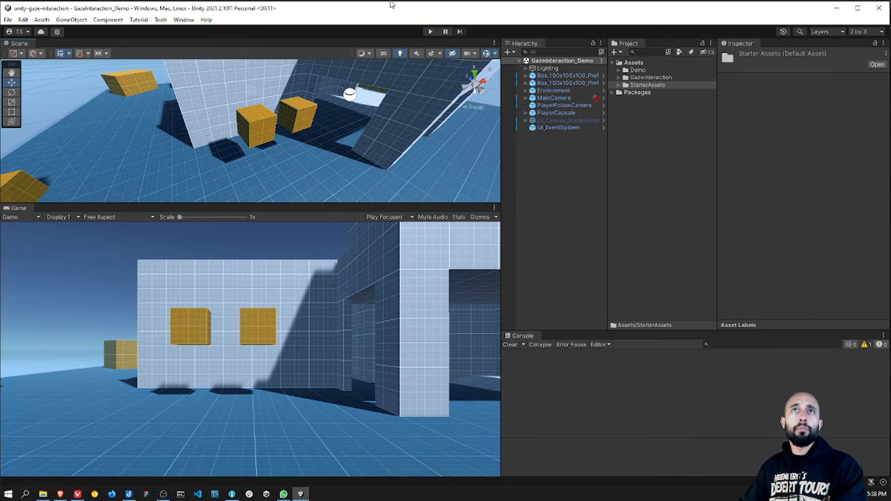
left_click(430, 32)
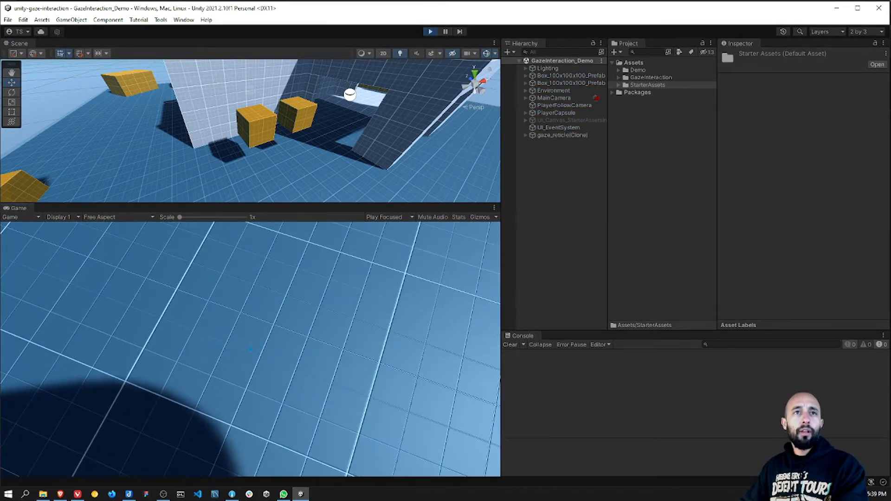
key("w")
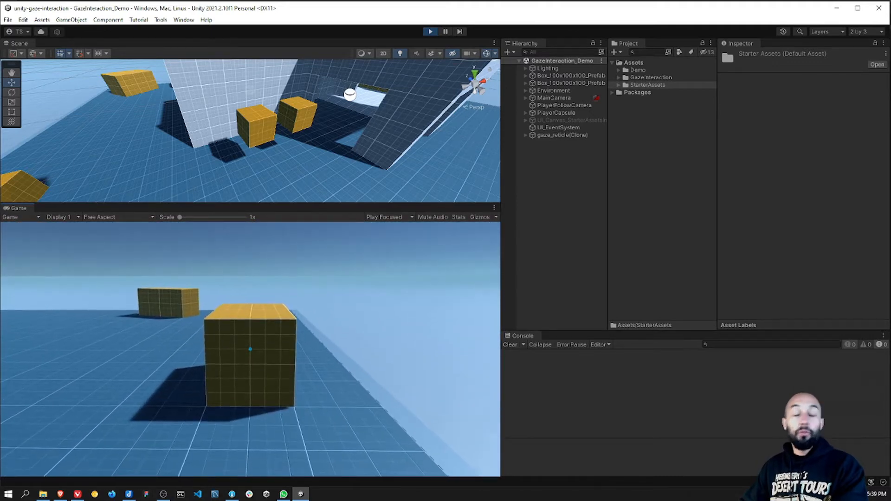
key("a")
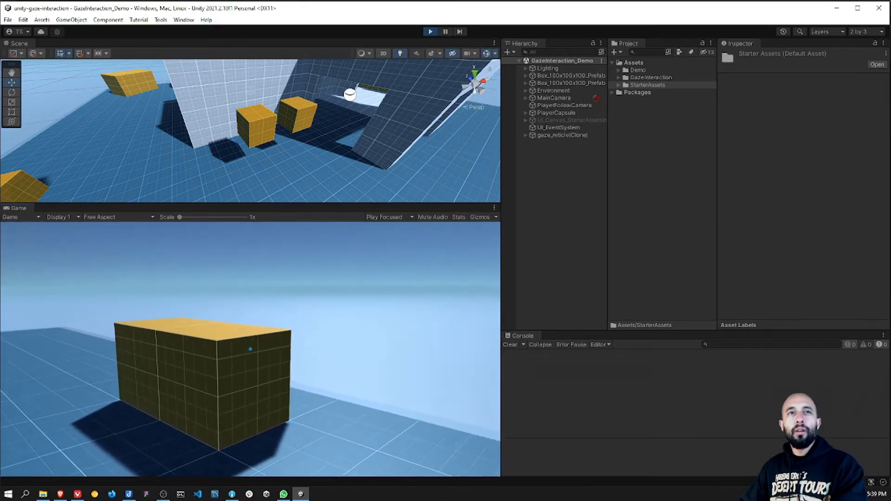
key("s")
key("d")
key("w")
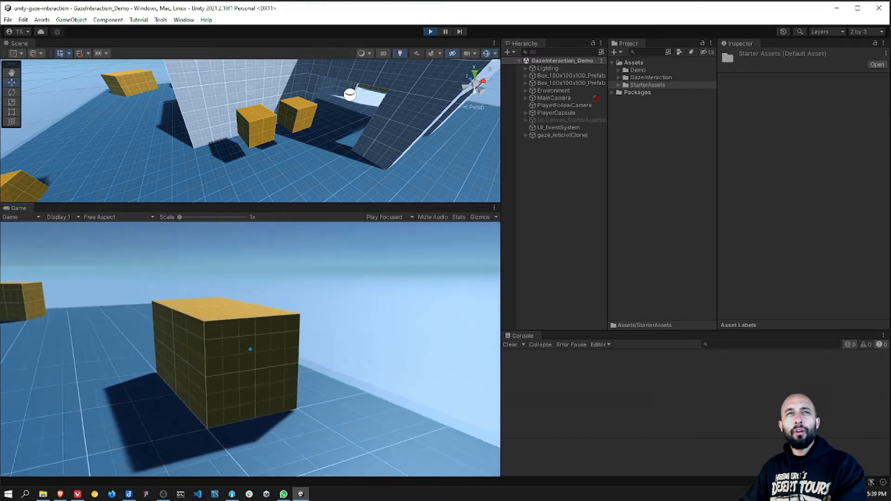
key("s")
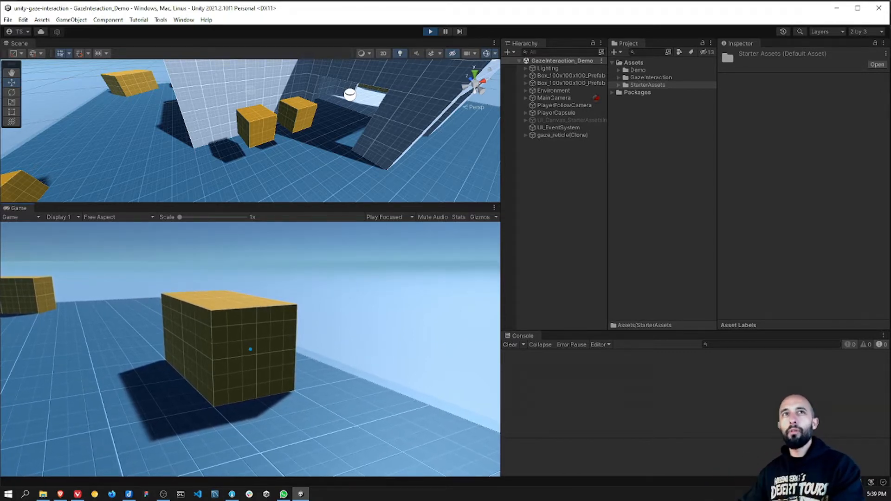
Select the gaze_reticle(Clone) object while the game runs and examine its placement beside the player in the Scene view.
key("Escape")
scroll(430, 164, "down", 3)
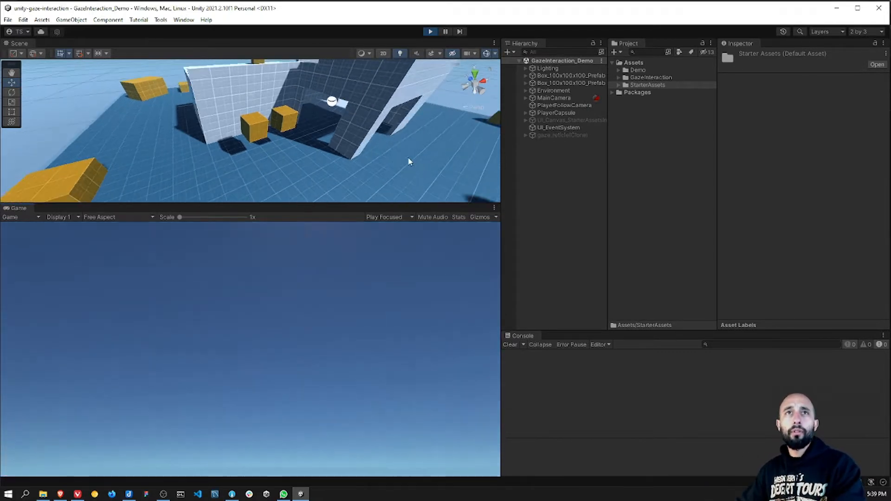
middle_click_drag(410, 159, 287, 123)
left_click_drag(286, 124, 351, 132, "alt")
mouse_move(242, 134)
left_mouse_down("alt")
mouse_move(296, 143)
mouse_move(284, 134)
left_mouse_up("alt")
left_click(591, 135)
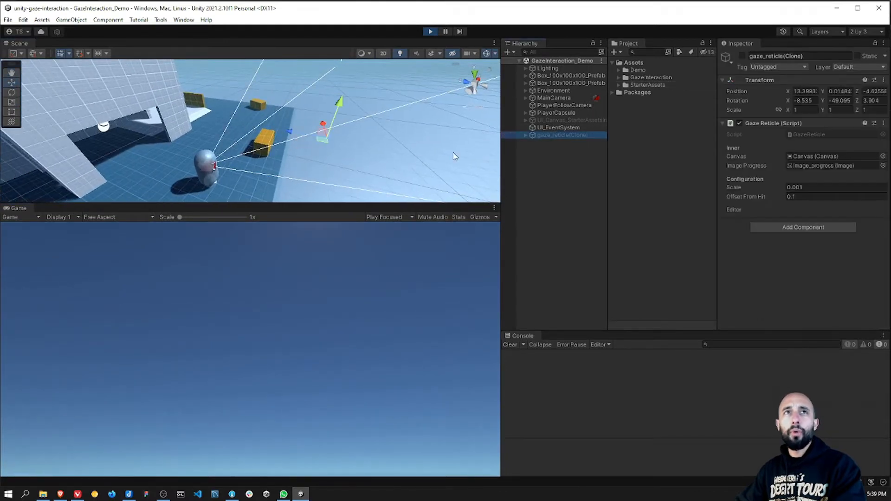
middle_click_drag(324, 163, 312, 157)
left_click_drag(352, 149, 293, 142, "alt")
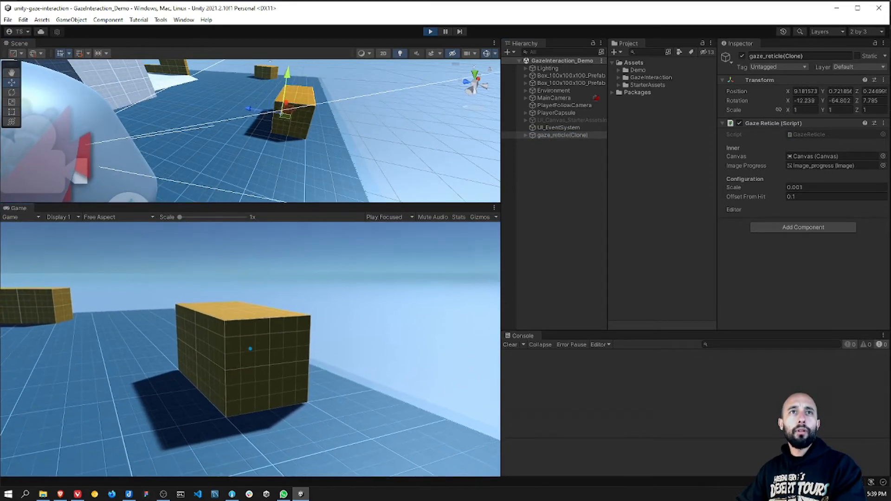
Move the player around the nearest yellow box and observe how the reticle follows its faces and the floor.
key("a")
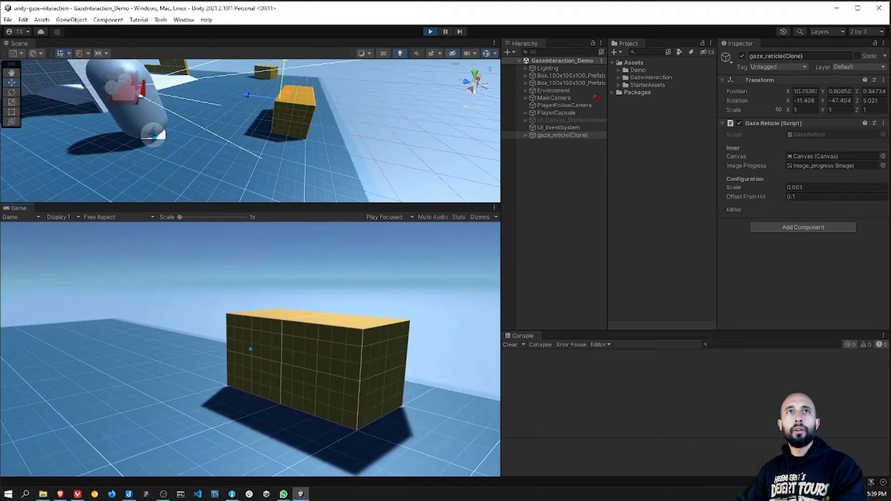
key("d")
key("w")
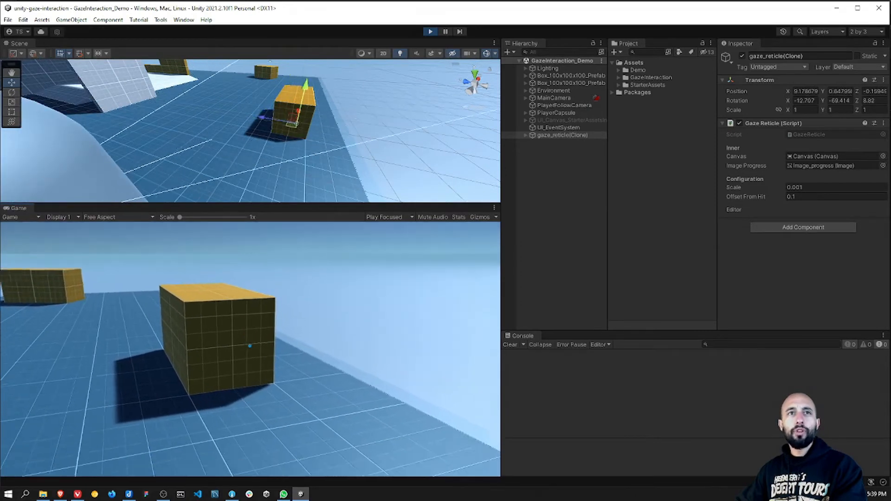
key("w")
key("w")
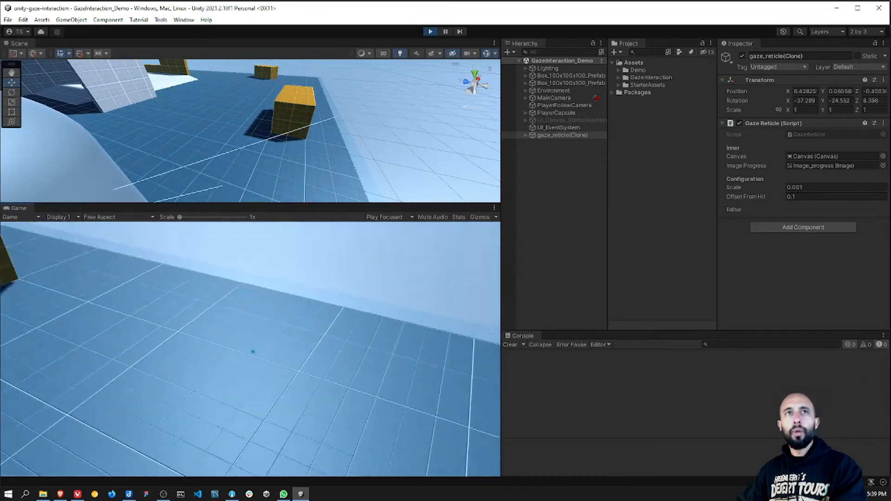
key("s")
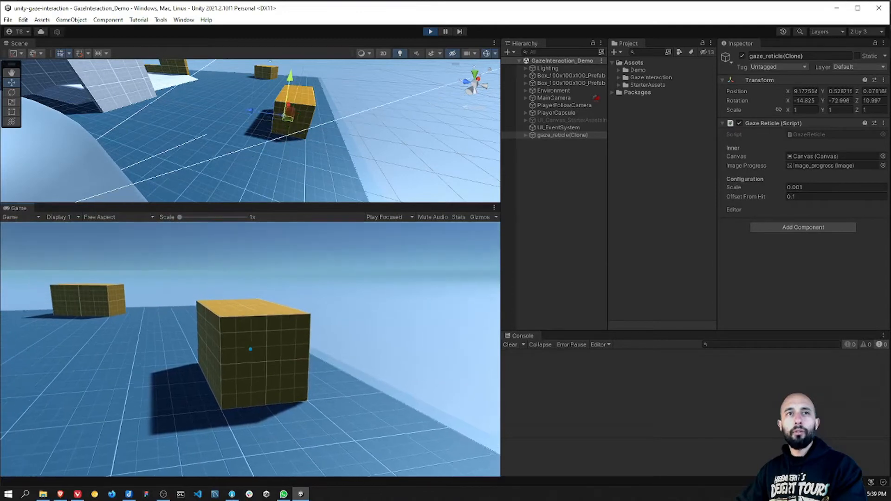
key("w")
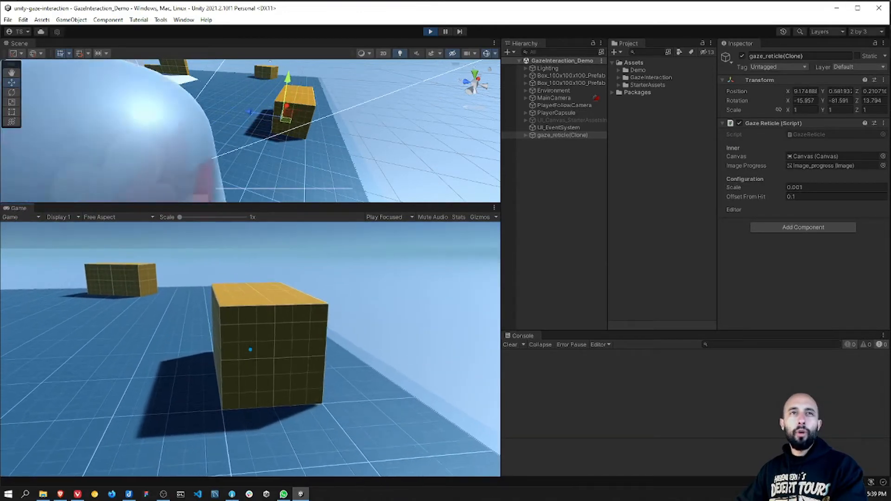
key("s")
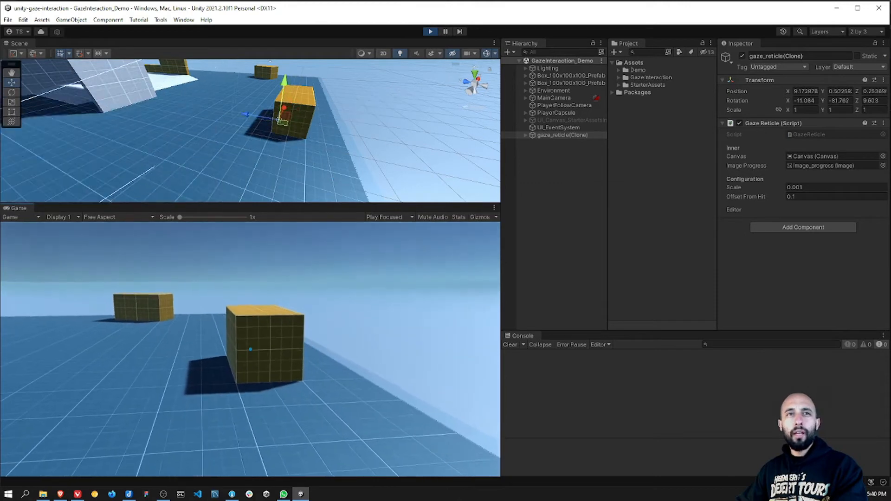
key("w")
key("s")
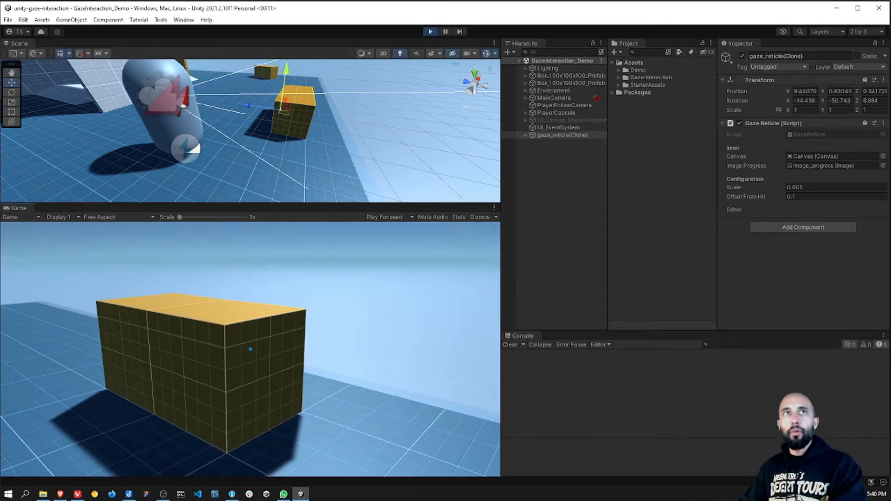
Walk the player to the other yellow boxes and the white building to test the reticle, and stop the game.
key("w")
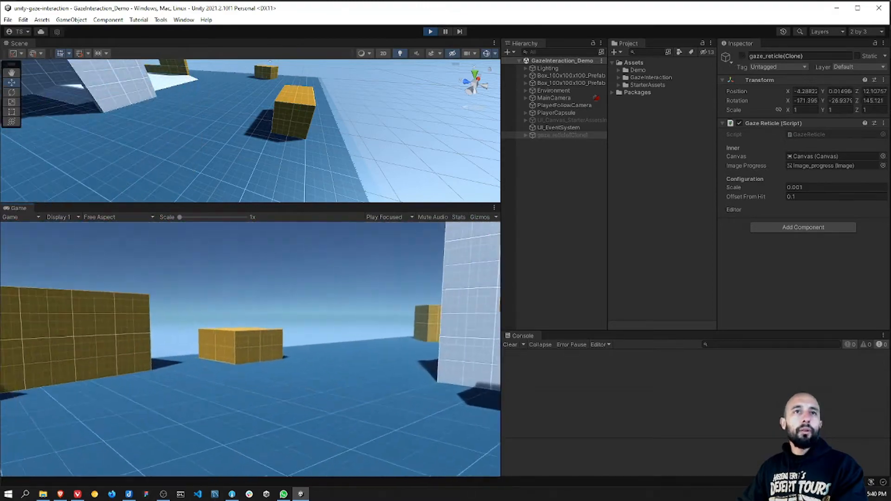
key("w")
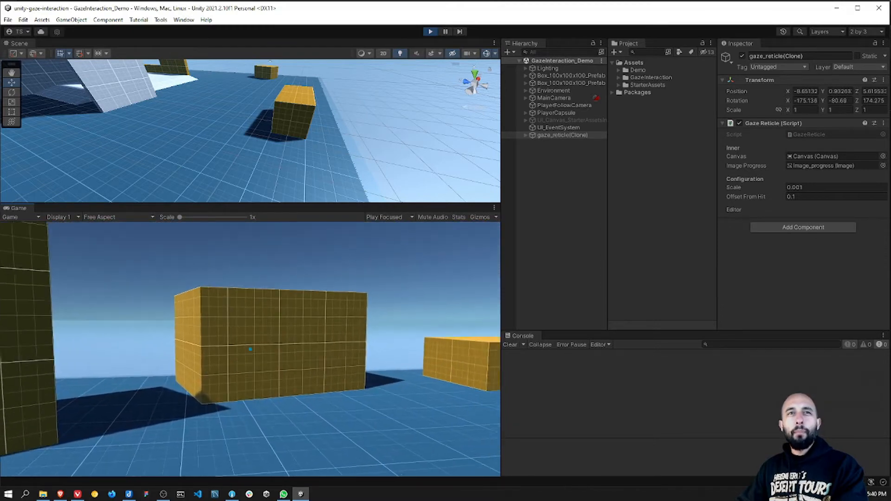
key("w")
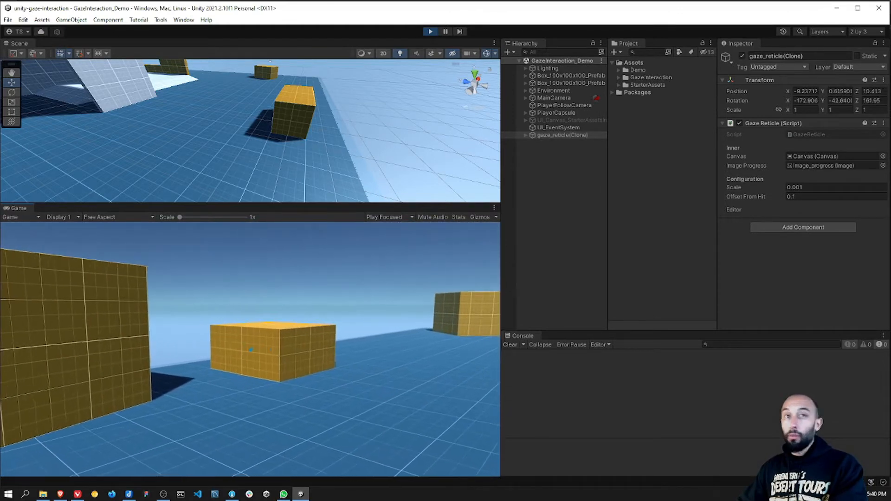
key("s")
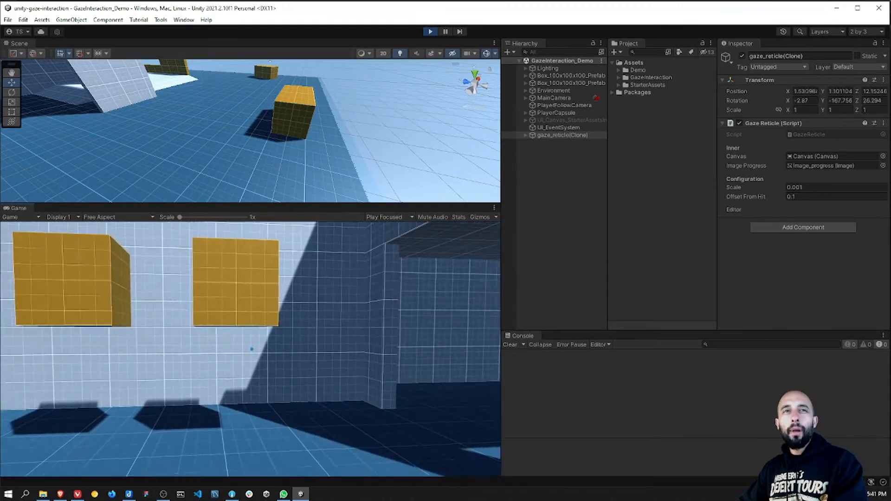
key("w")
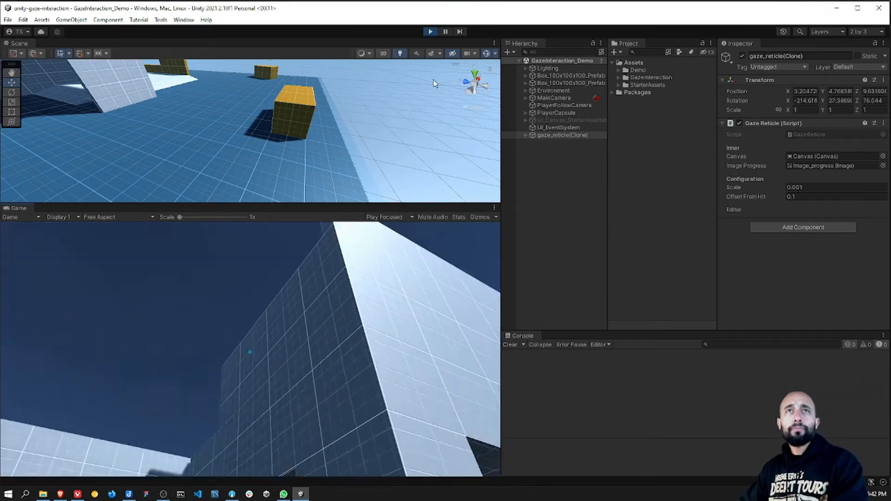
left_click(431, 32)
Select MainCamera, reveal its child object and bring the camera on the player into the Scene view.
left_click_drag(174, 107, 288, 122, "alt")
scroll(313, 125, "up", 5)
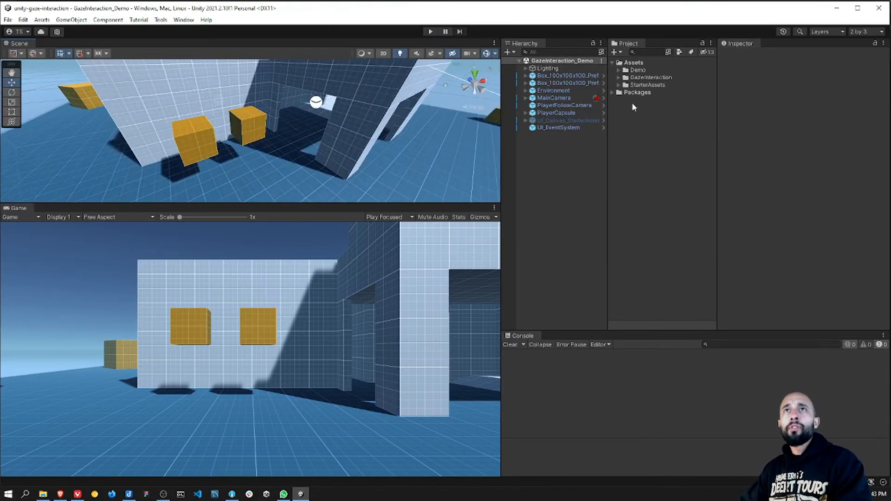
left_click(575, 98)
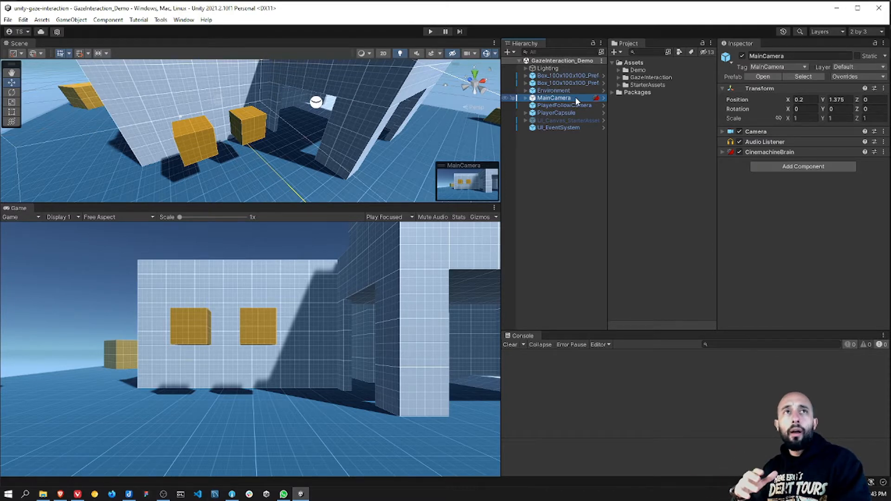
key("Right")
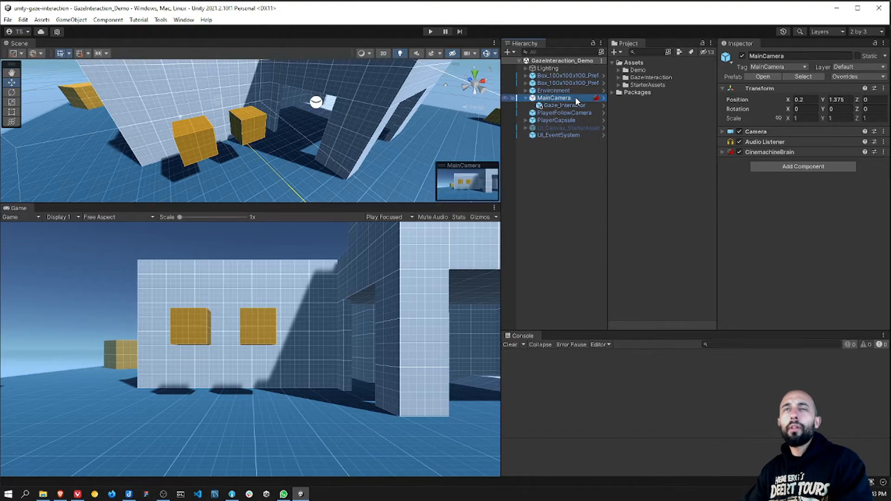
scroll(340, 141, "down", 3)
right_click_drag(339, 140, 293, 120)
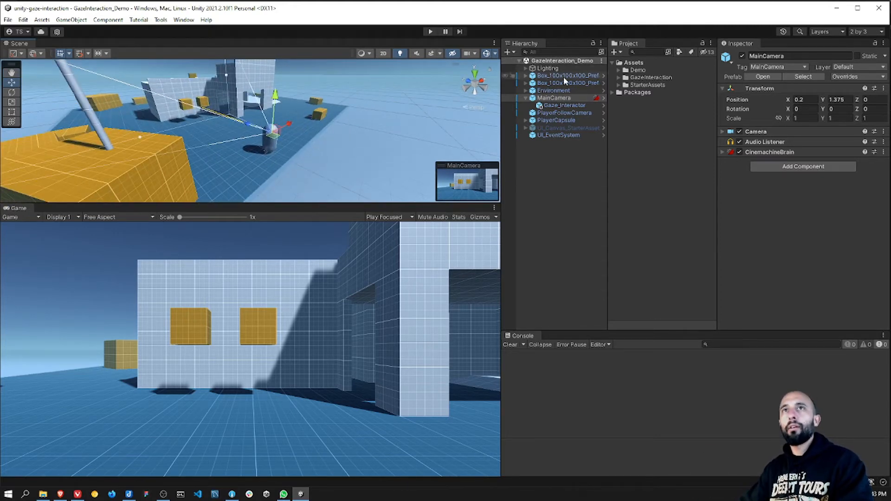
Select Gaze_Interactor under MainCamera and enlarge the Scene view for a close look at it on the player capsule.
left_click(583, 105)
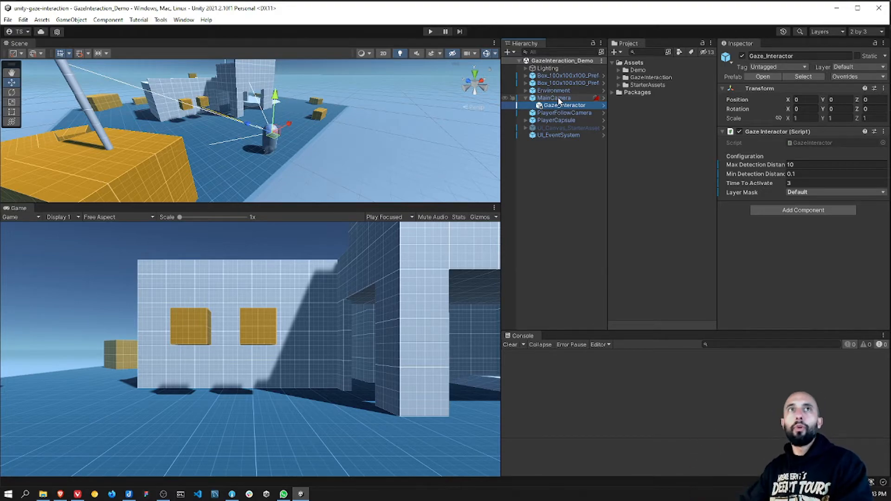
left_click_drag(329, 205, 328, 306)
scroll(269, 253, "up", 5)
middle_click_drag(269, 253, 287, 231)
right_click_drag(288, 231, 334, 204)
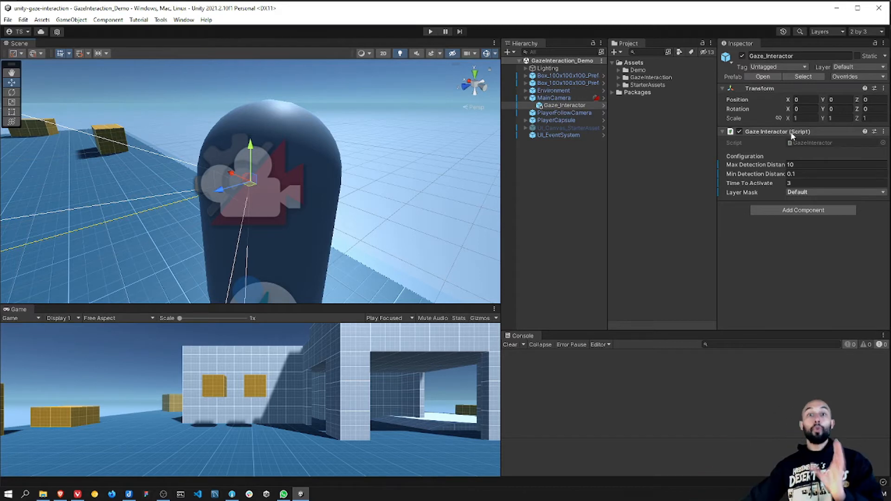
Expand the GazeInteraction folder and its Scripts subfolder, and look through the gaze scripts' code previews.
left_click(667, 70)
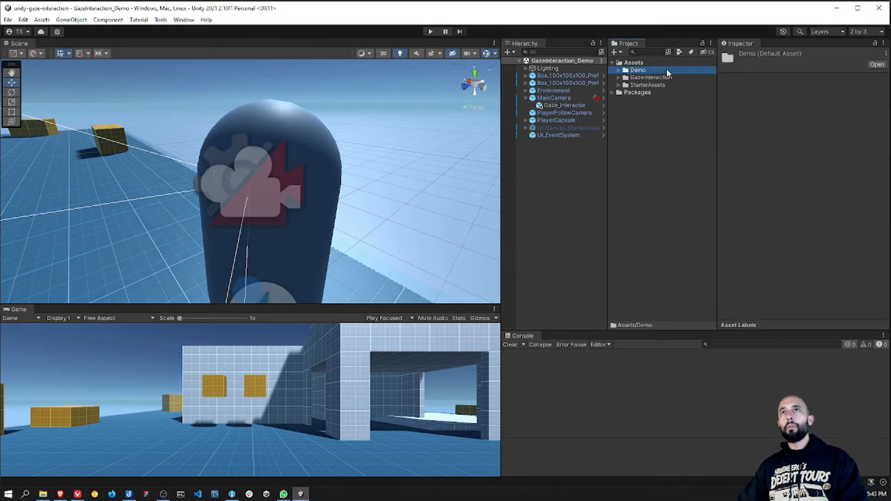
key("Down")
key("Right")
key("Down")
key("Down")
key("Down")
key("Down")
key("Right")
key("Down")
key("Down")
key("Down")
key("Down")
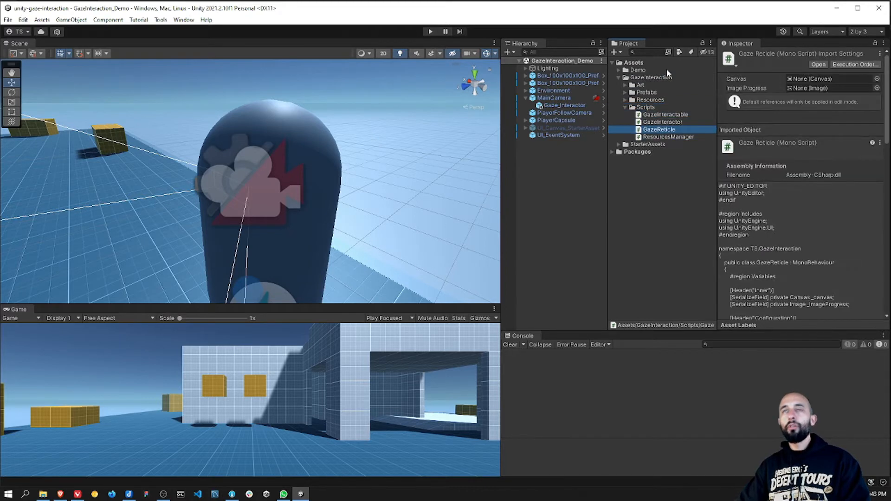
key("Up")
key("Up")
key("Up")
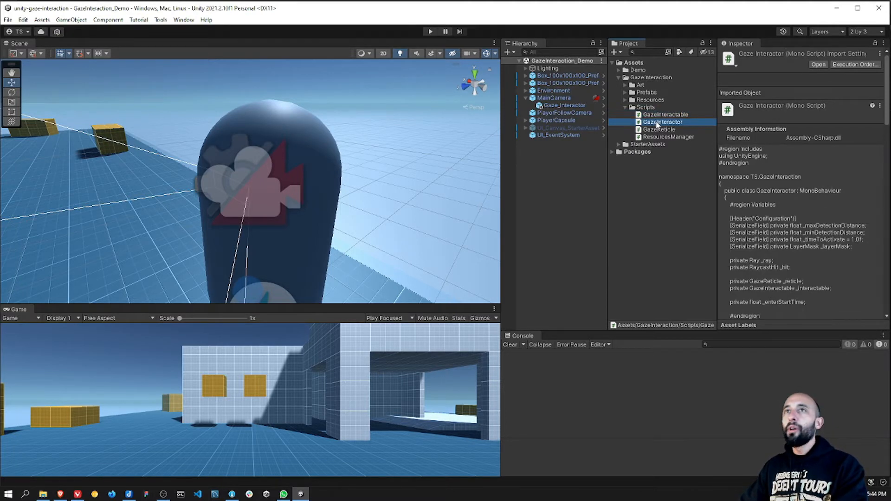
Select Gaze_Interactor again and examine its yellow detection ray reaching from the player toward the building.
left_click(565, 106)
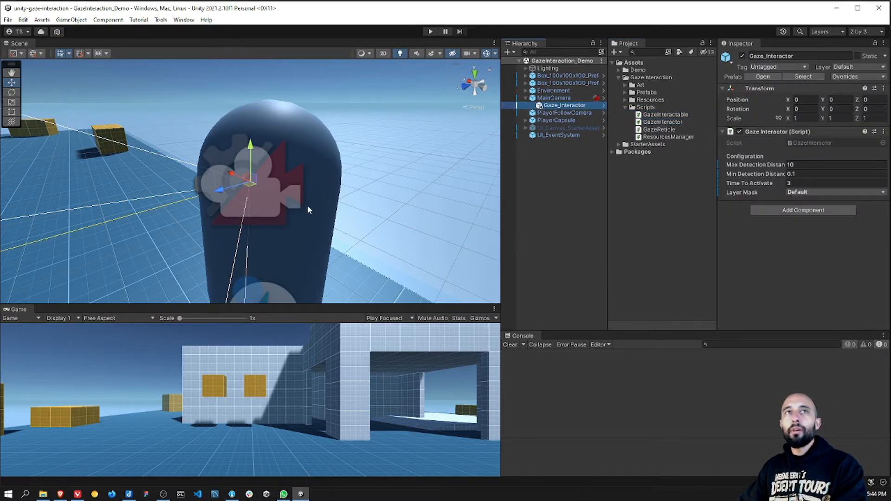
scroll(248, 218, "down", 6)
left_click_drag(257, 201, 167, 209, "alt")
middle_click_drag(167, 209, 193, 193)
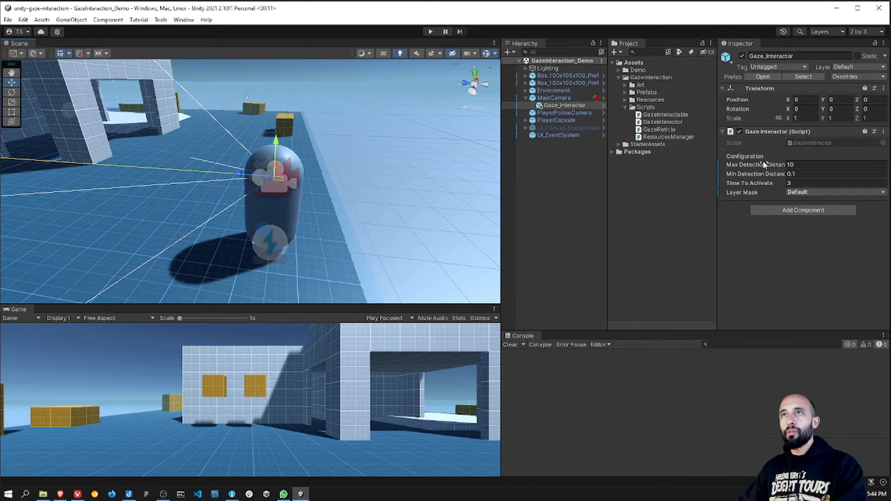
scroll(245, 220, "down", 8)
left_click_drag(245, 220, 321, 212, "alt")
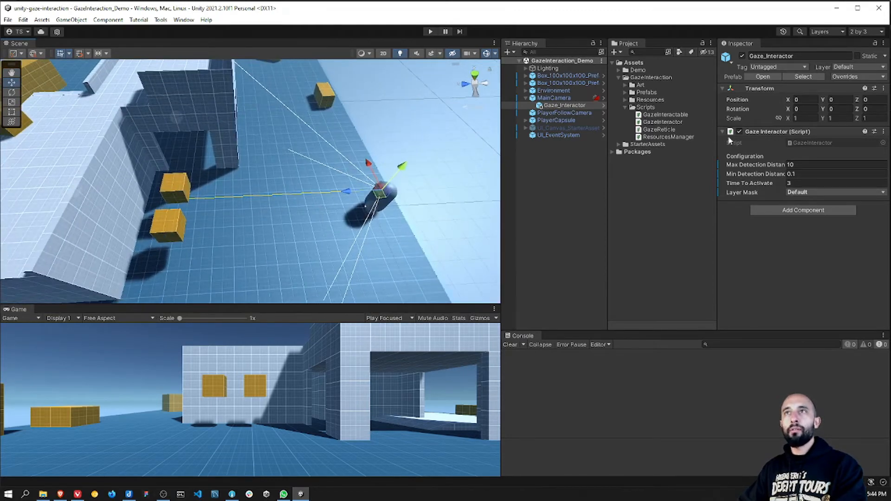
Increase Gaze_Interactor's Max Detection Distance to about 12.63 and check the longer ray against the building.
left_click_drag(781, 161, 833, 171)
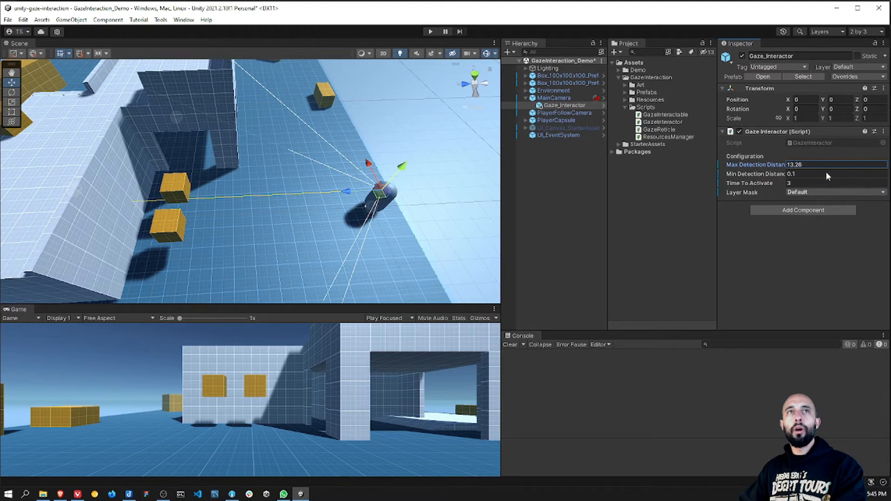
scroll(288, 164, "down", 10)
left_click_drag(288, 165, 322, 160, "alt")
scroll(321, 160, "up", 5)
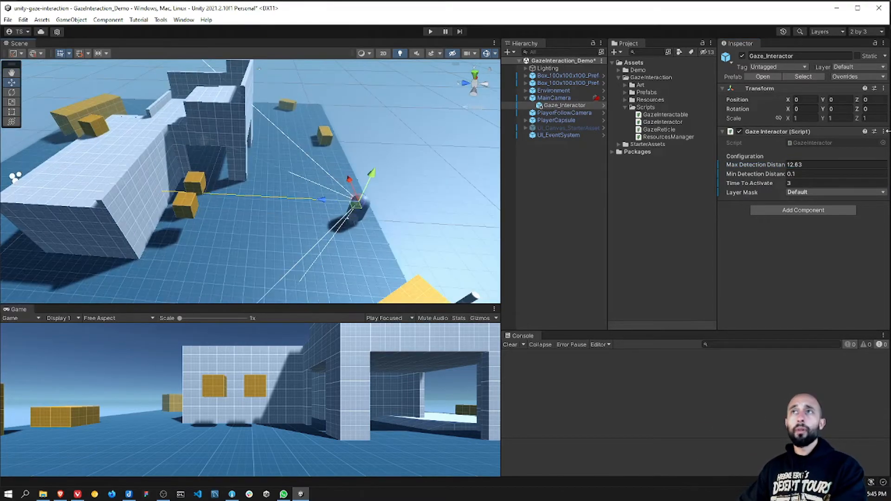
Set Gaze_Interactor's Max Detection Distance to 10 and view its ray from closer to the player capsule.
left_click(824, 163)
type("10")
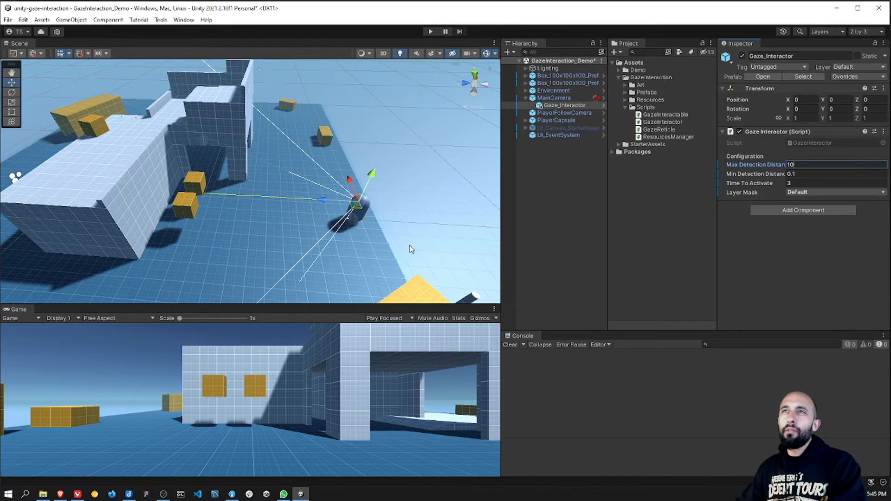
scroll(357, 227, "up", 2)
middle_click_drag(329, 212, 244, 191)
scroll(319, 173, "up", 3)
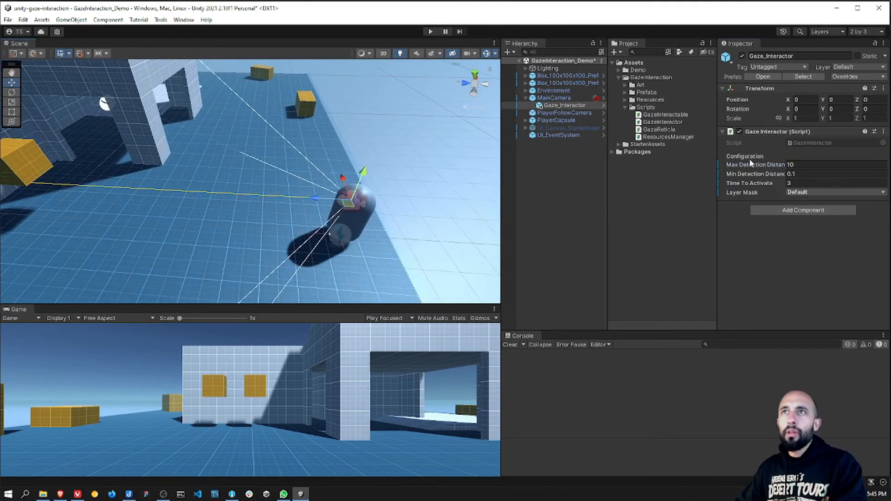
Try a Min Detection Distance of 9.61 on Gaze_Interactor, check its ray, and restore the value to 0.1.
left_click_drag(766, 175, 808, 186)
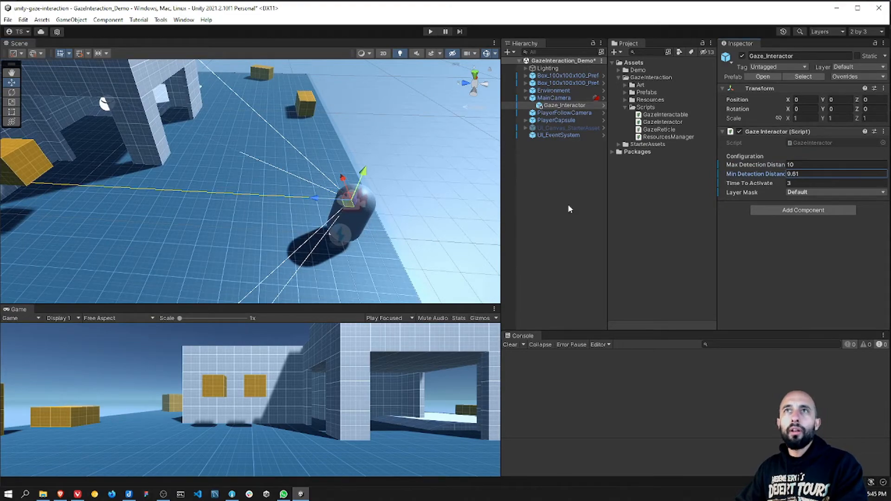
scroll(286, 216, "down", 6)
left_click_drag(276, 212, 301, 207, "alt")
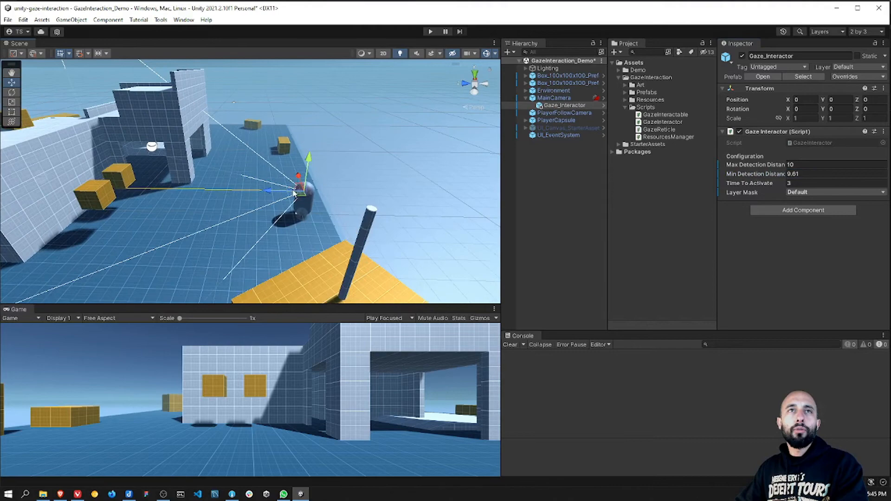
left_click(818, 175)
type("0.1")
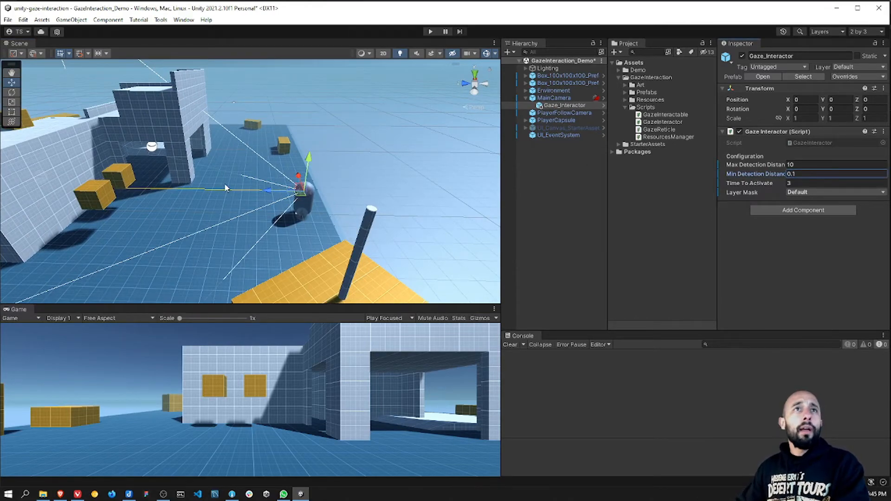
left_click_drag(224, 183, 288, 186, "alt")
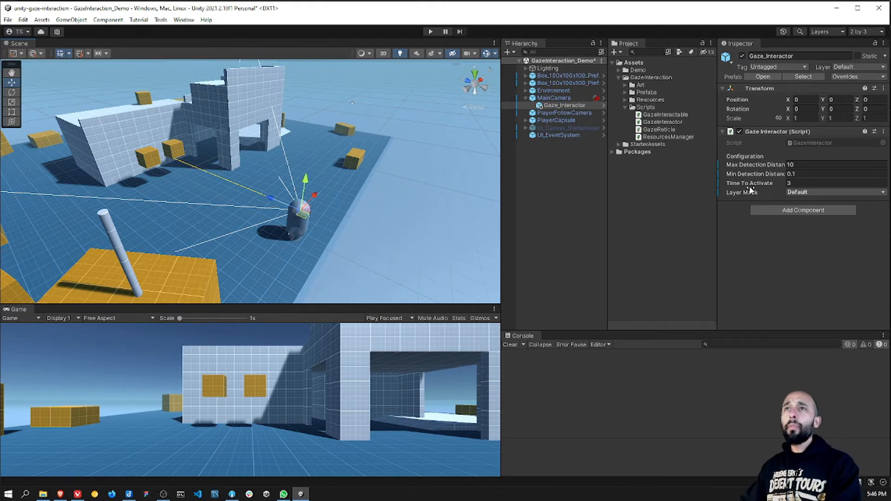
Review the layers available for Gaze_Interactor's Layer Mask, keeping Default selected.
left_click(815, 191)
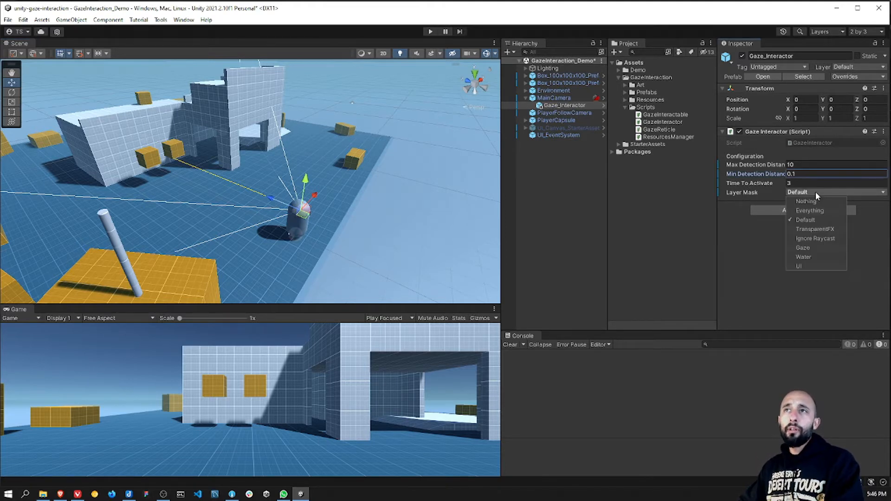
left_click(753, 195)
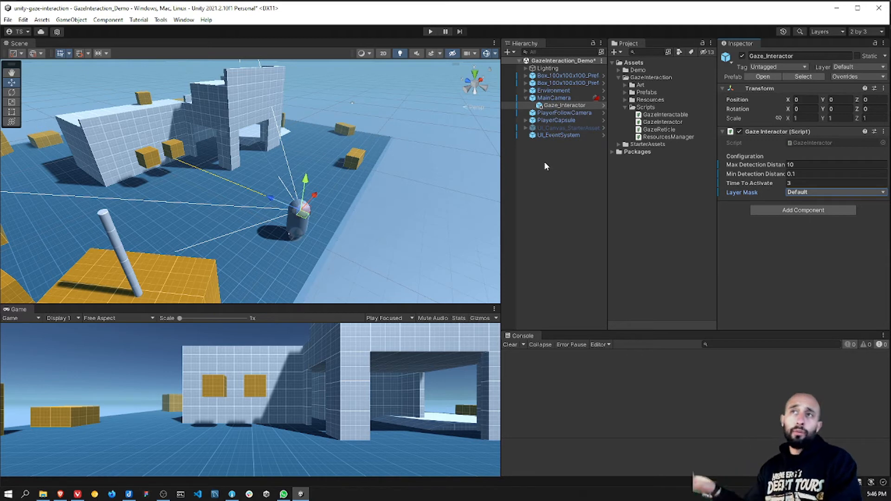
left_click(811, 193)
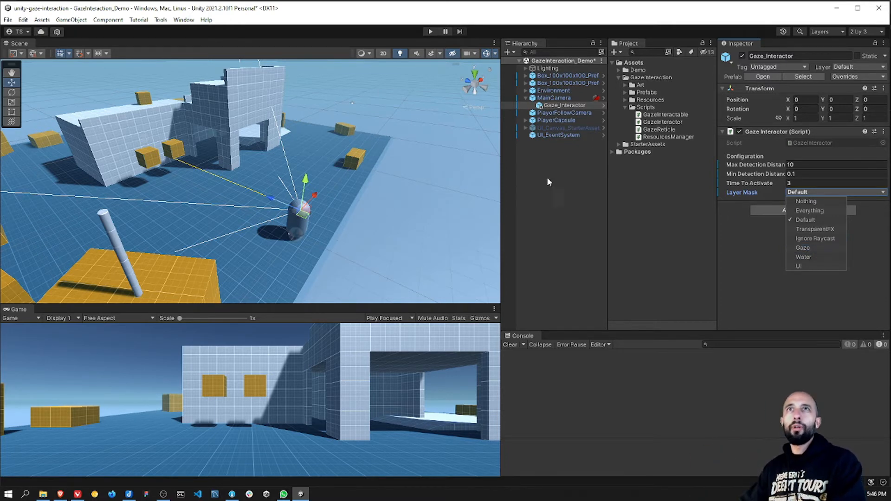
left_click(542, 162)
Look through the scene objects between the first box prefab and Gaze_Interactor, checking their components.
left_click(565, 79)
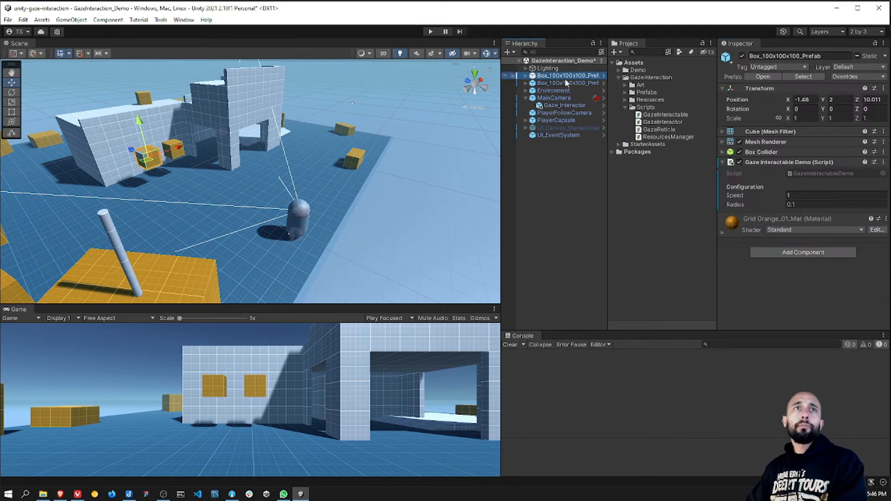
key("Down")
key("Down")
key("Down")
key("Down")
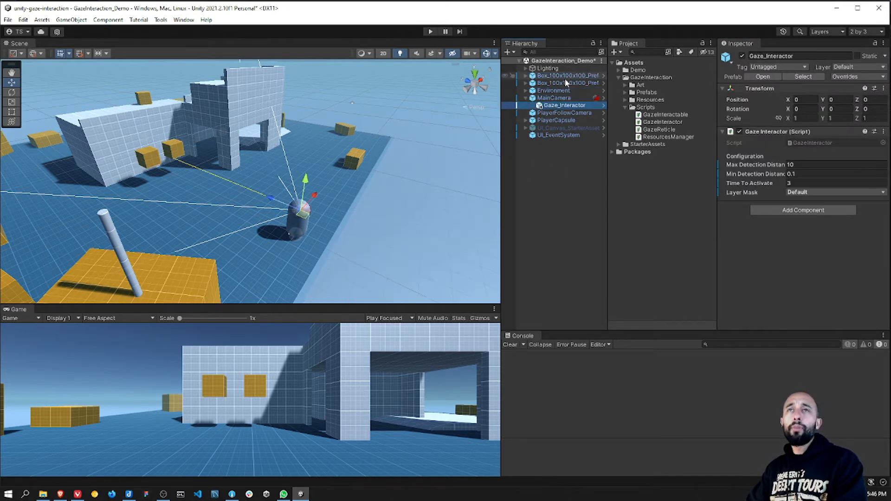
key("Up")
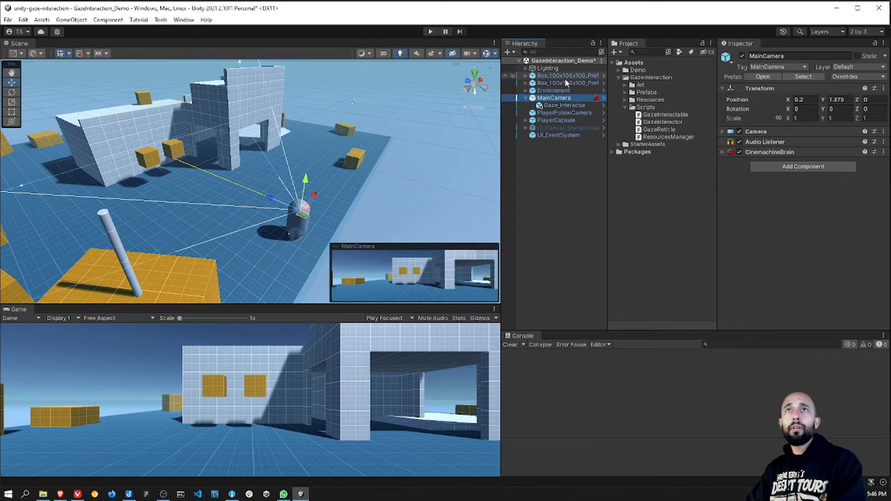
key("Up")
key("Up")
key("Up")
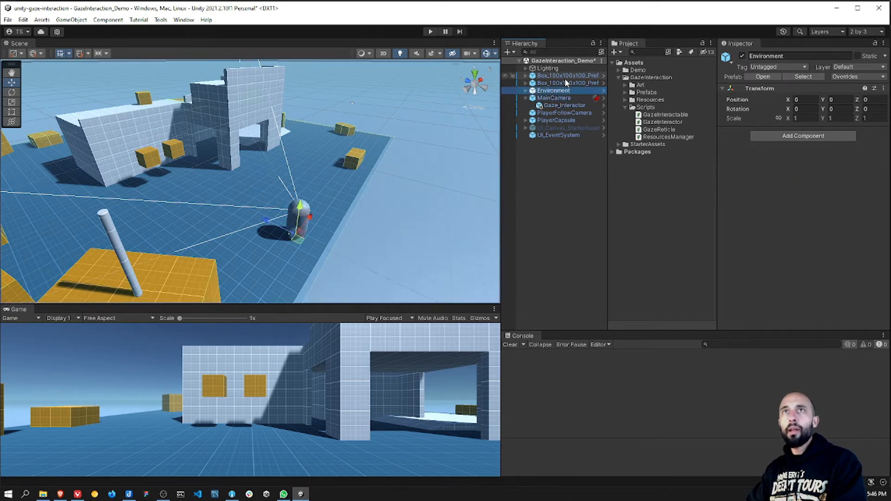
Expand the first Box_100x100x100_Prefab, select its Gaze_Interactable child and frame it in the Scene view.
key("Right")
key("Down")
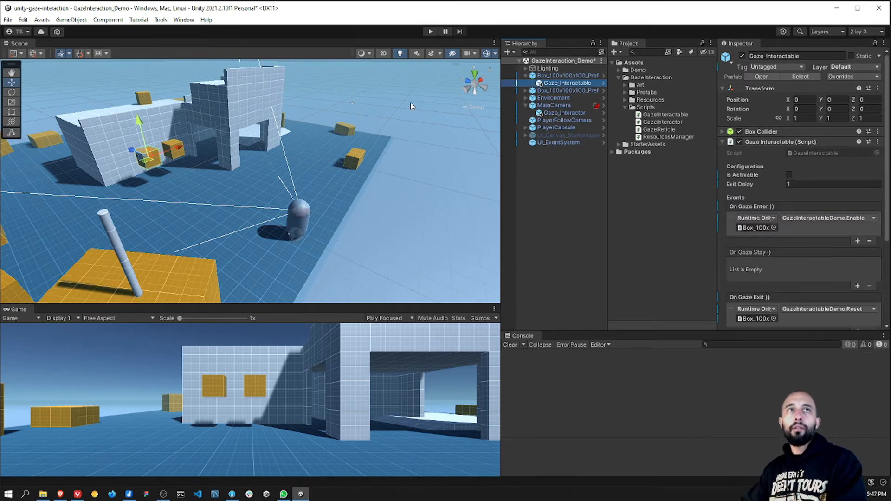
key("f")
left_click_drag(309, 161, 278, 159, "alt")
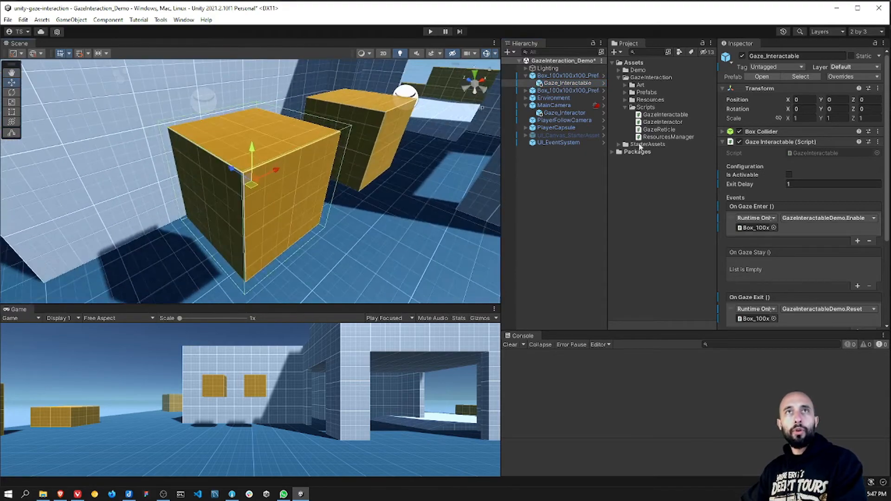
Check Gaze_Interactable's Box Collider settings, leaving the Box Collider and Transform components collapsed.
left_click(768, 141)
left_click(768, 141)
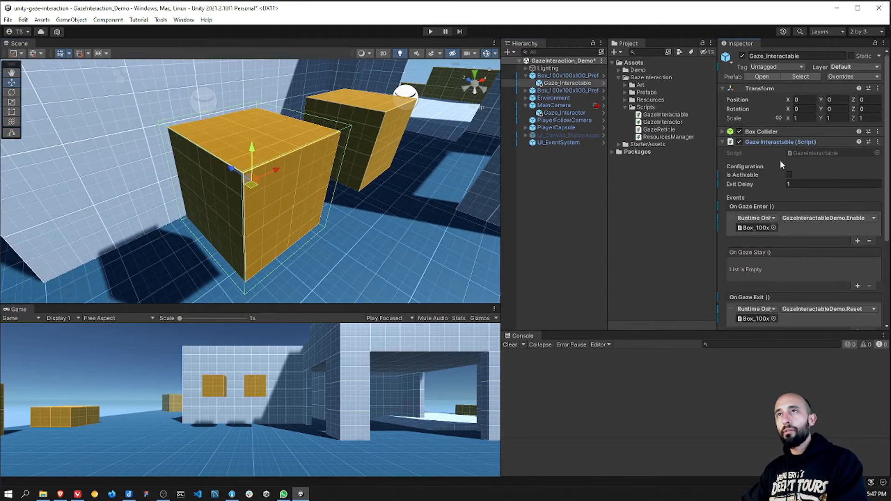
left_click(764, 131)
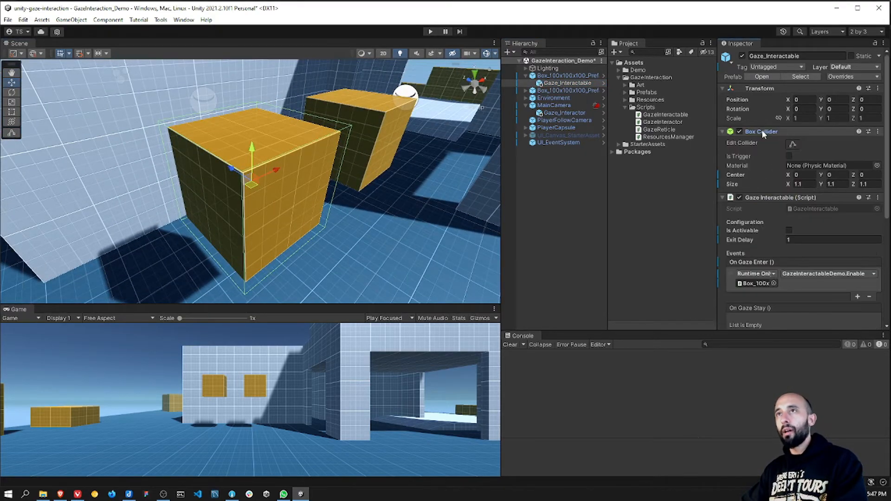
left_click(762, 130)
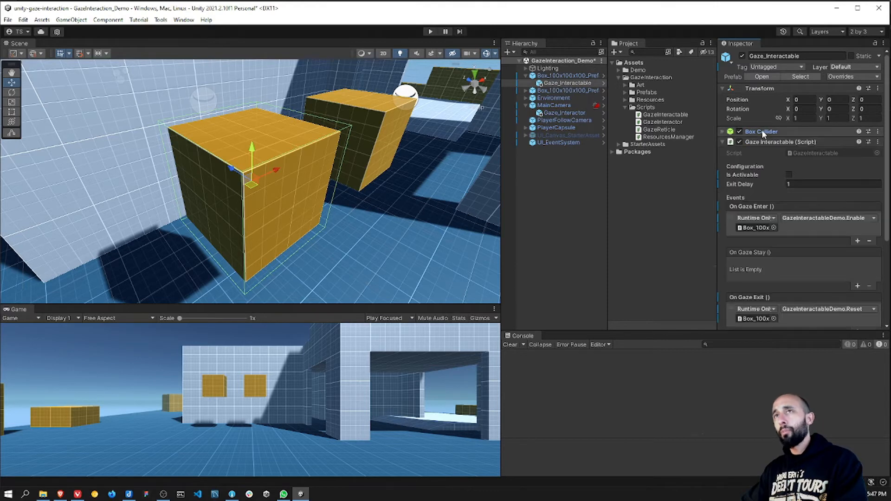
left_click(764, 88)
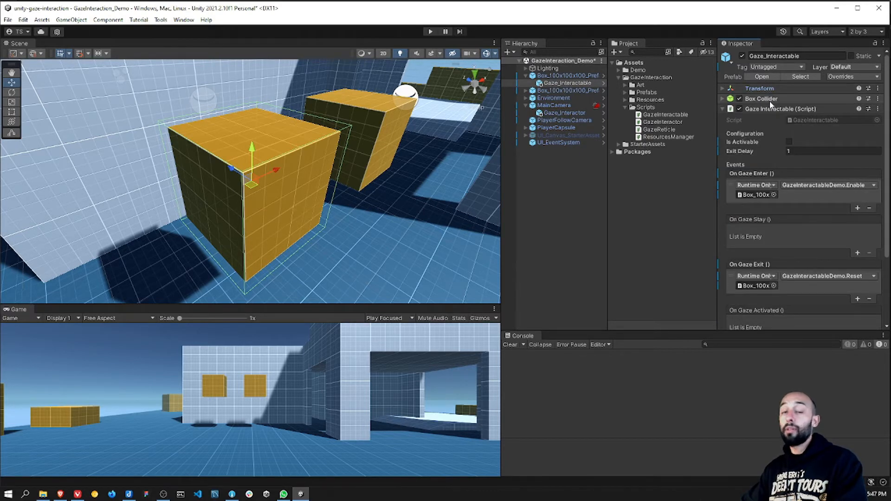
Examine the Gaze Interactable script's activation and exit delay settings and its gaze events on the first box.
left_click(749, 110)
left_click(761, 108)
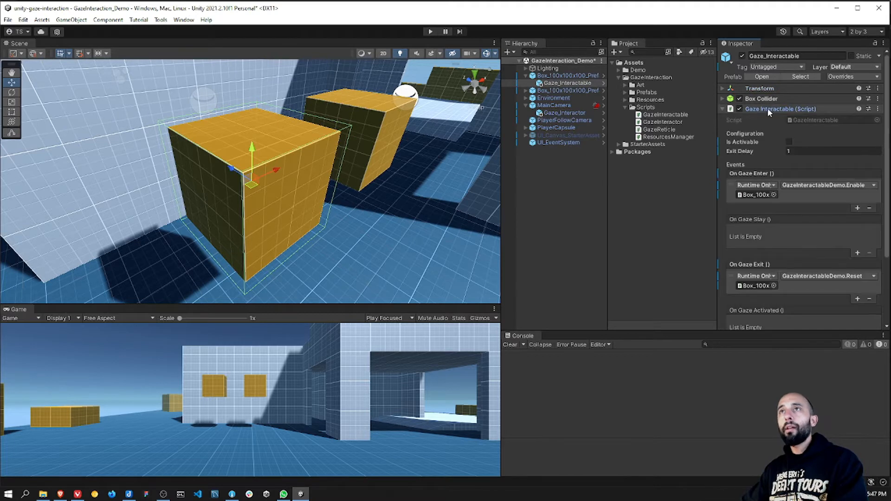
scroll(765, 131, "down", 1)
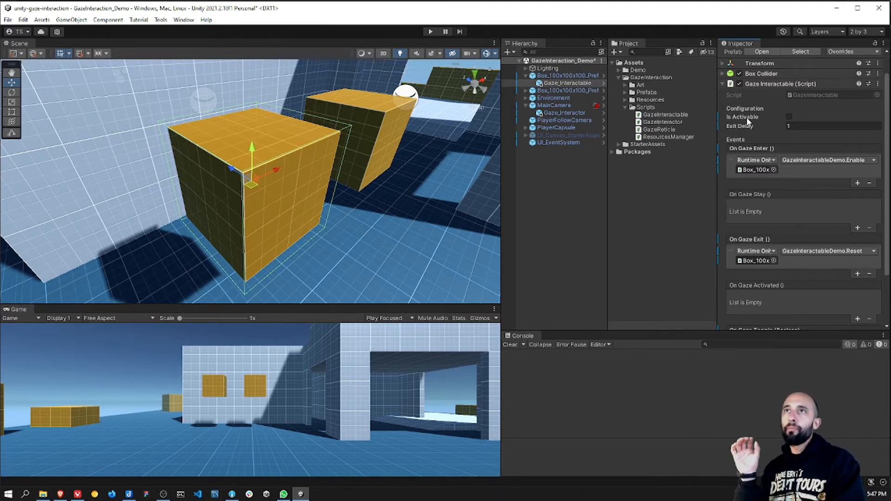
scroll(773, 253, "down", 2)
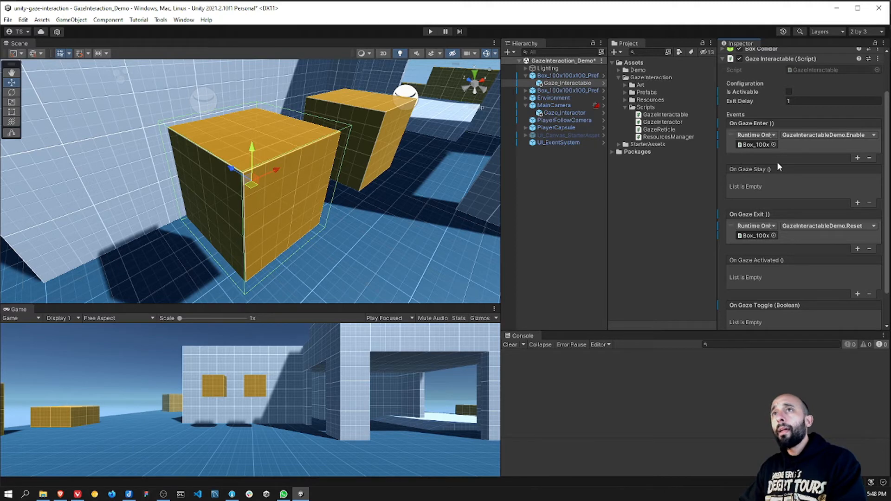
Expand the second Box_100x100x100_Prefab, select its Gaze_Interactable child and review its Is Activable, Exit Delay and event settings.
left_click(555, 91)
key("Right")
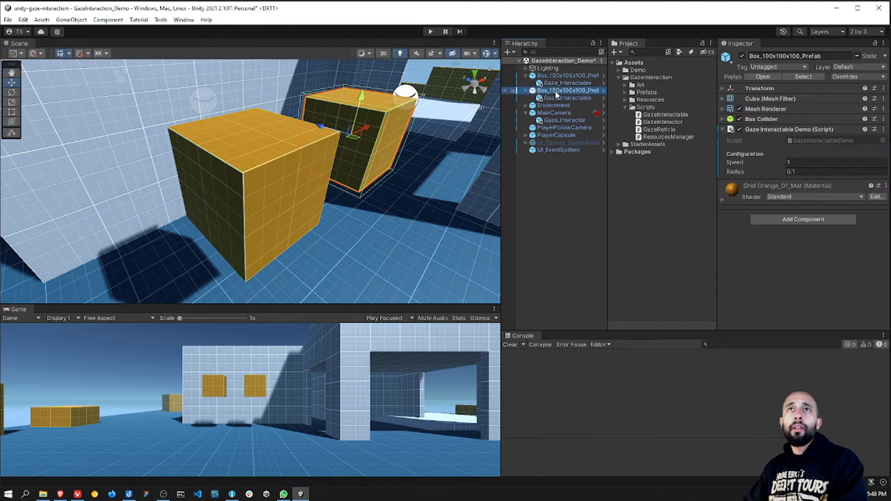
key("Down")
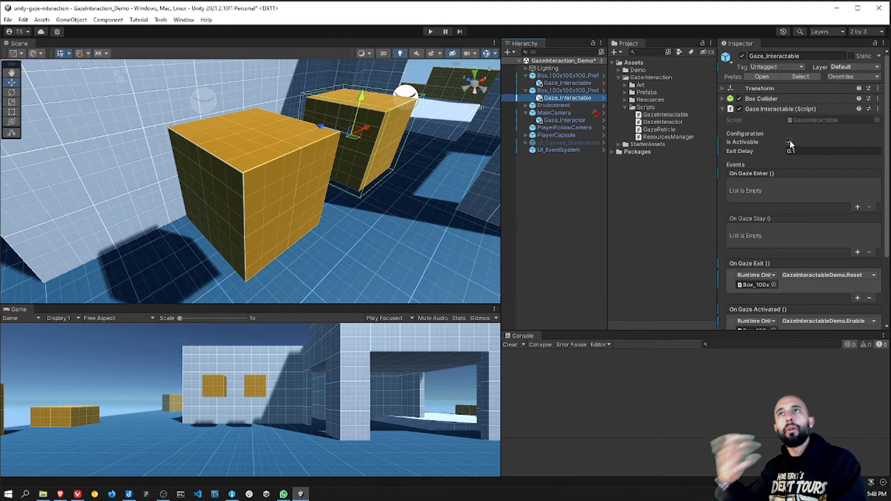
left_click(796, 152)
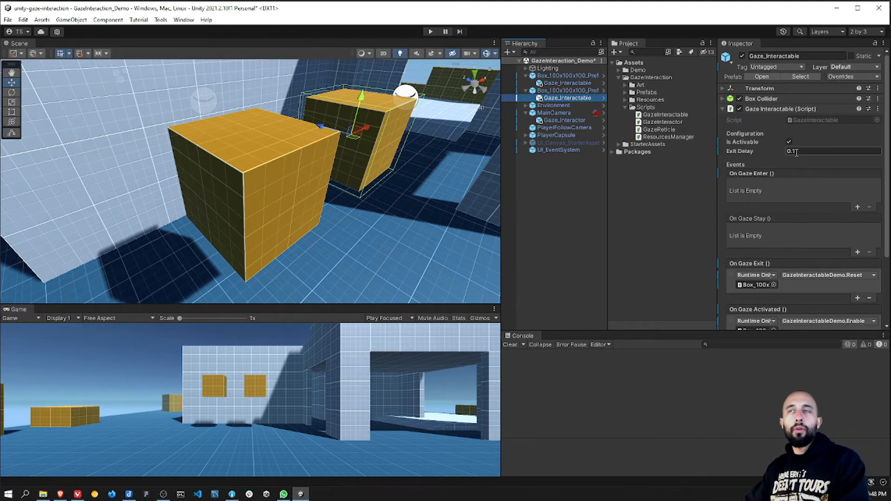
scroll(798, 158, "down", 2)
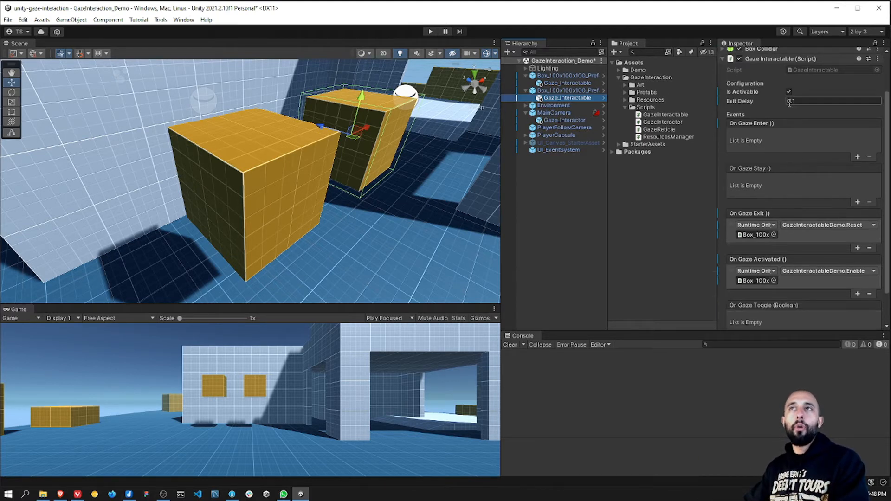
scroll(791, 160, "down", 2)
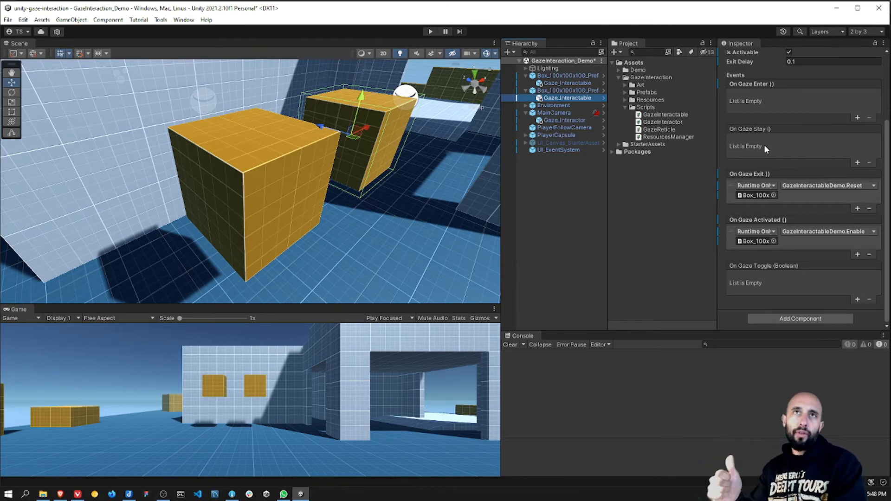
scroll(787, 147, "up", 3)
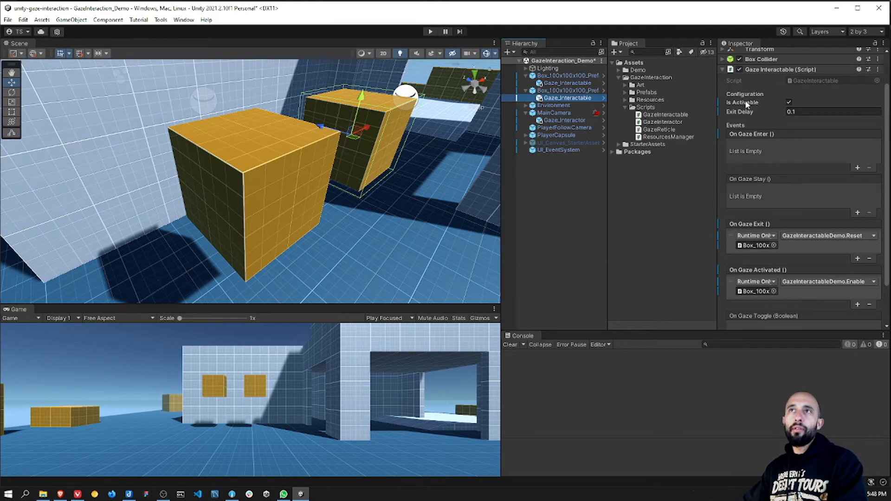
scroll(756, 153, "down", 3)
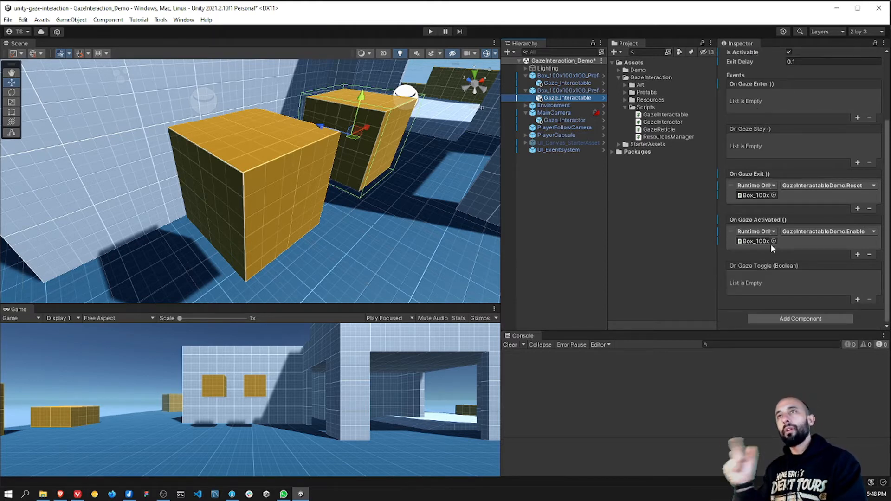
Check Gaze_Interactor's Time To Activate setting, and return to the second box's Gaze_Interactable to review its events.
left_click(564, 120)
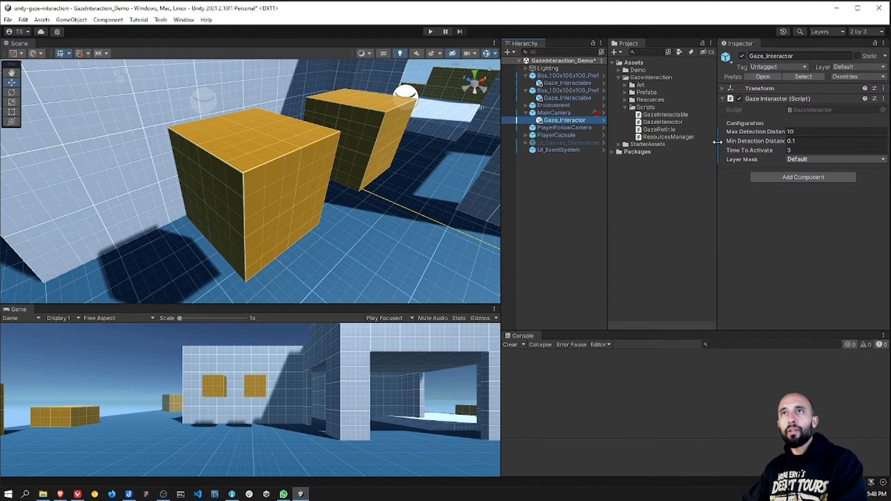
left_click(564, 97)
scroll(781, 278, "down", 5)
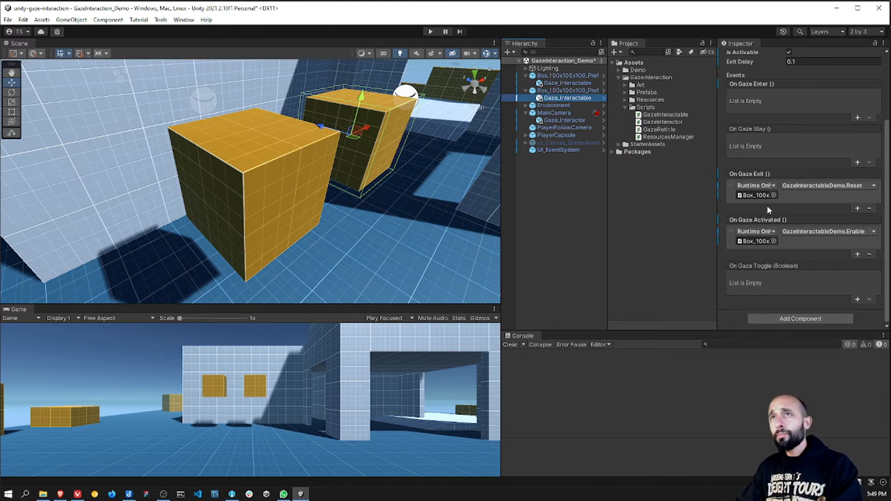
scroll(738, 162, "up", 3)
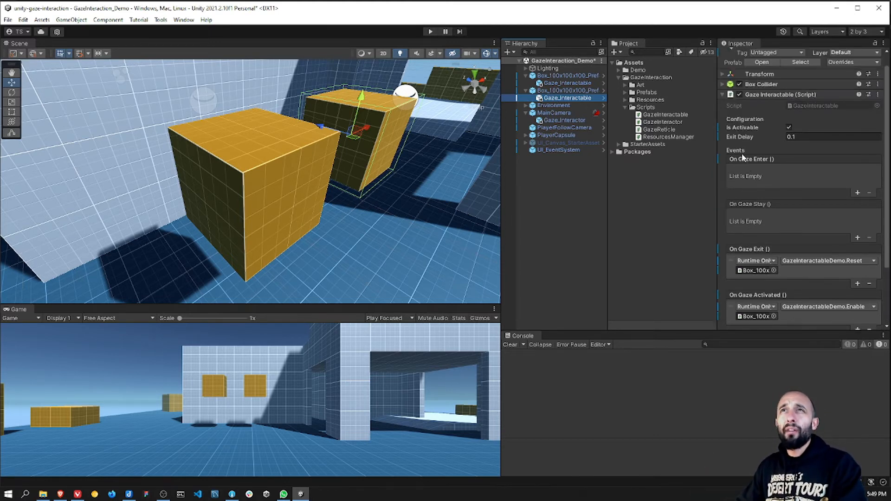
scroll(741, 155, "down", 2)
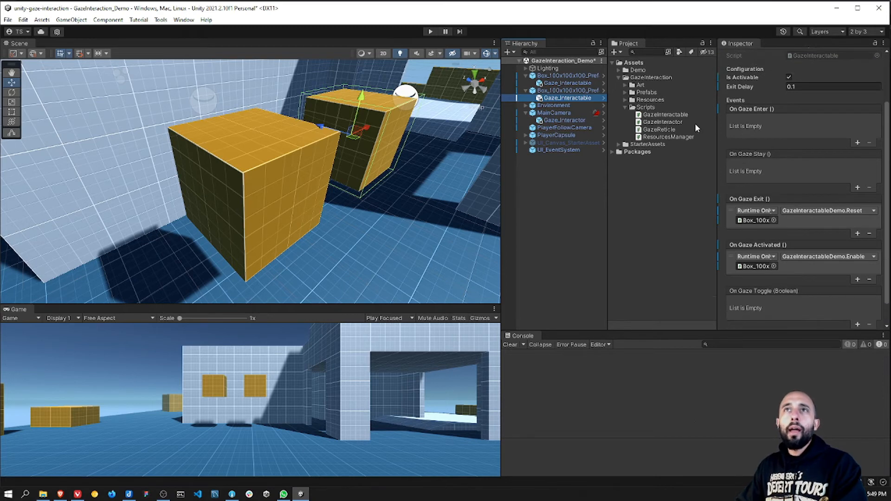
Preview the GazeReticle script, and expand Resources and its Prefabs subfolder to inspect the gaze_reticle prefab.
left_click(669, 130)
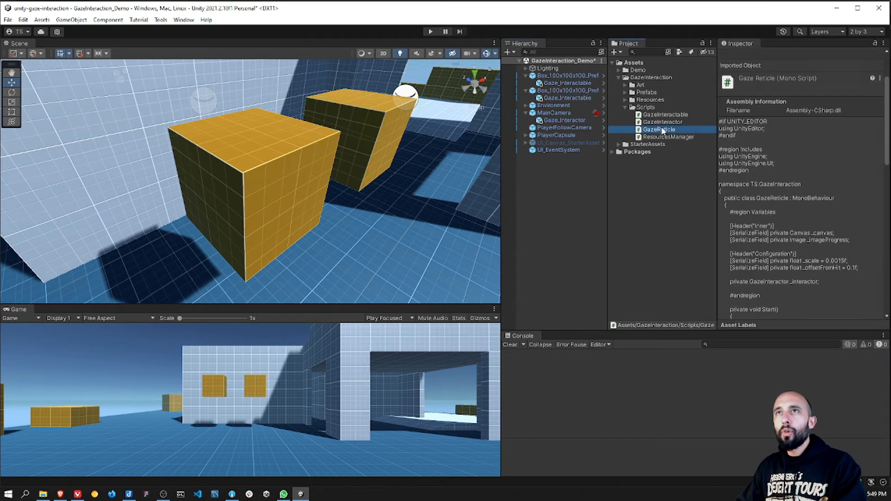
left_click(651, 102)
key("Right")
key("Right")
key("Right")
left_click(666, 115)
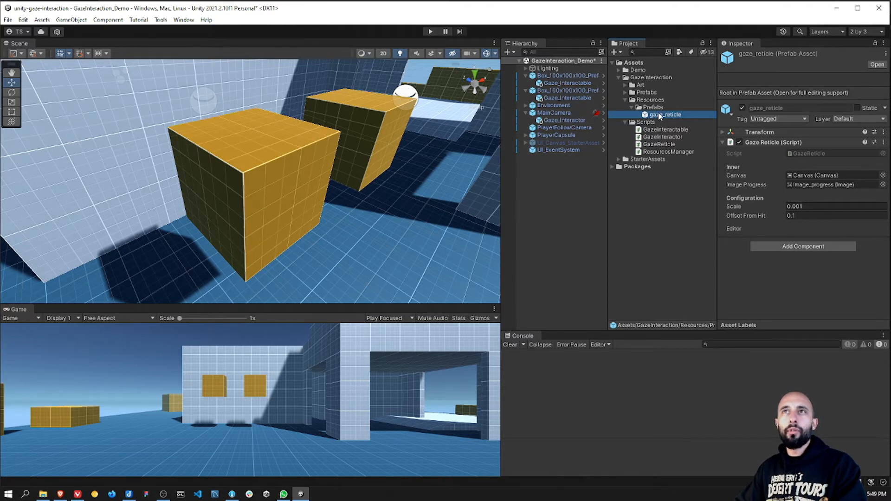
Preview the ResourcesManager script and open it in Visual Studio to review its GetPrefab method.
left_click(659, 153)
scroll(766, 206, "down", 1)
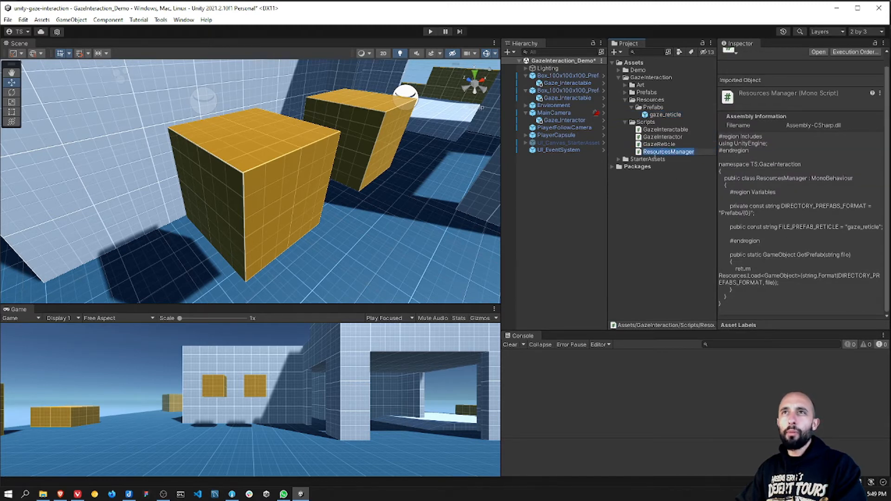
left_click(696, 168)
left_click(653, 153)
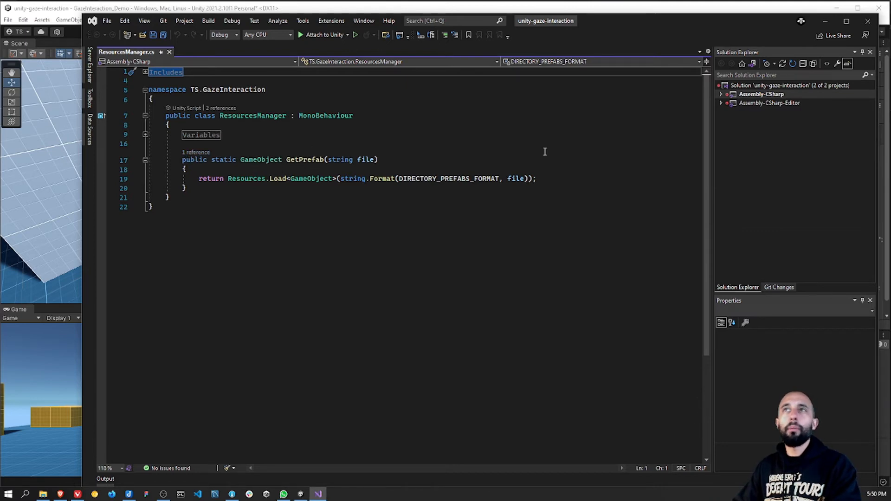
Expand Assembly-CSharp's Assets, GazeInteraction and Scripts folders, open GazeReticle.cs and review its Update, SetInteractor, Enable, SetTarget and SetProgress methods.
double_click(754, 94)
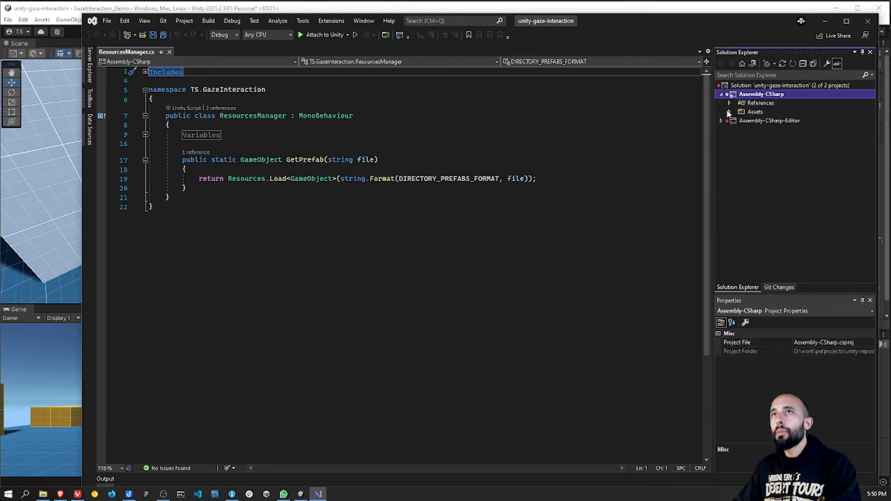
left_click(729, 112)
left_click(735, 131)
left_click(737, 130)
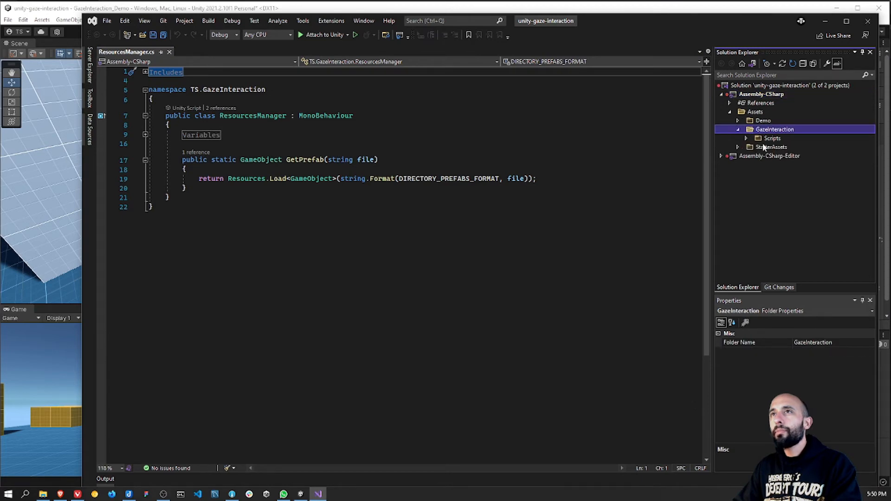
left_click(747, 138)
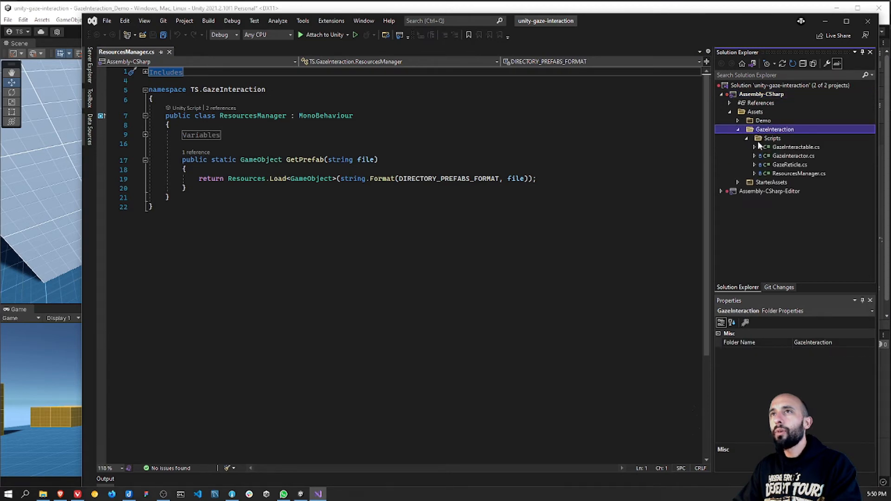
double_click(789, 165)
scroll(288, 219, "down", 5)
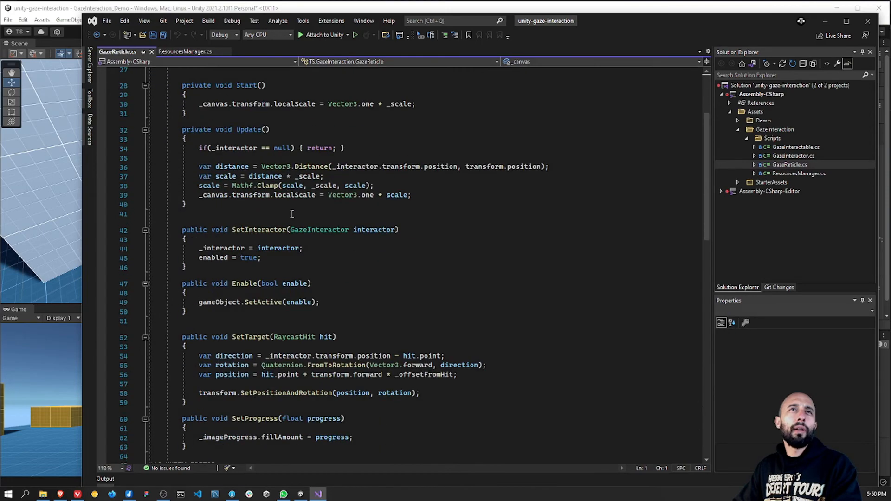
scroll(275, 190, "up", 3)
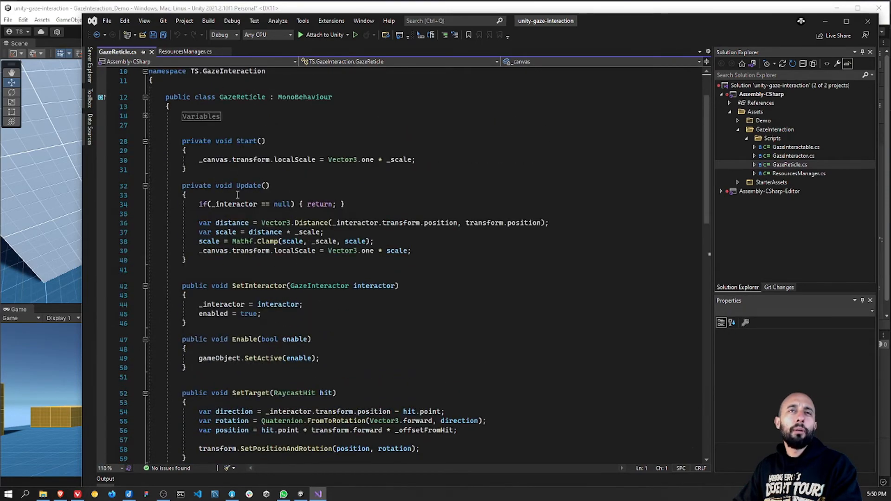
scroll(255, 263, "down", 4)
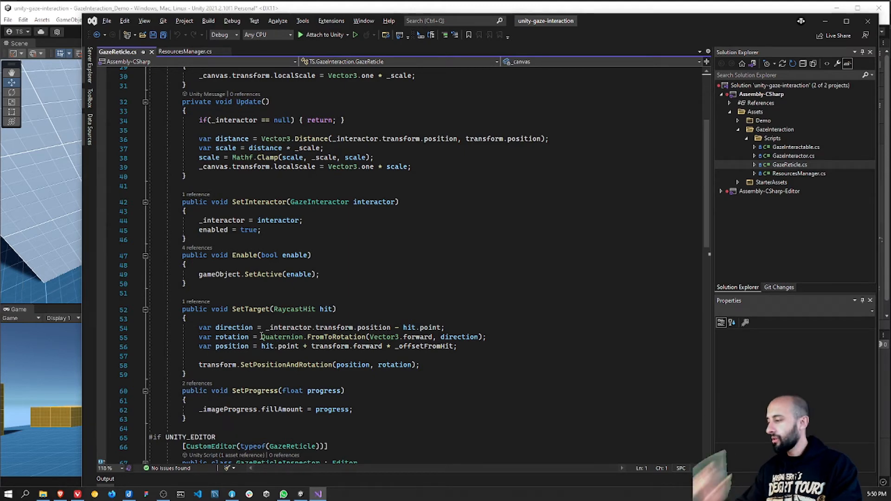
Switch back to Unity, open the gaze_reticle prefab for editing and inspect its Canvas and Image_circle objects.
key("alt+Tab")
left_click(665, 114)
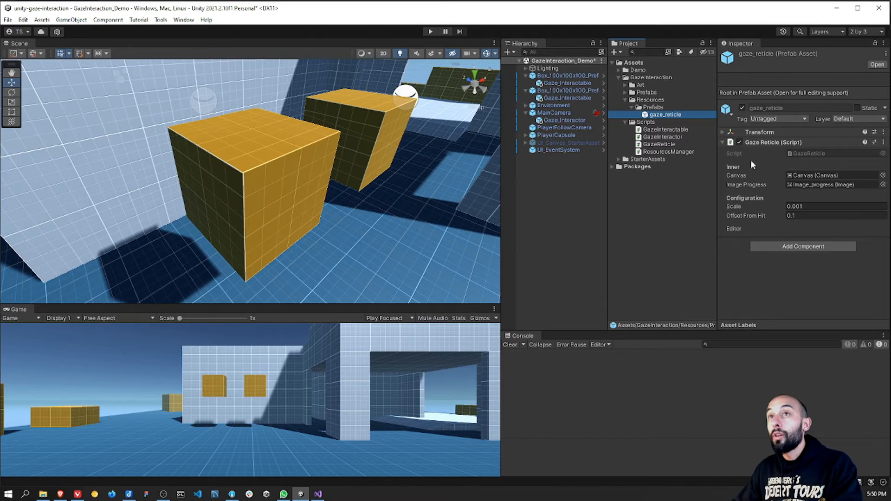
left_click(876, 66)
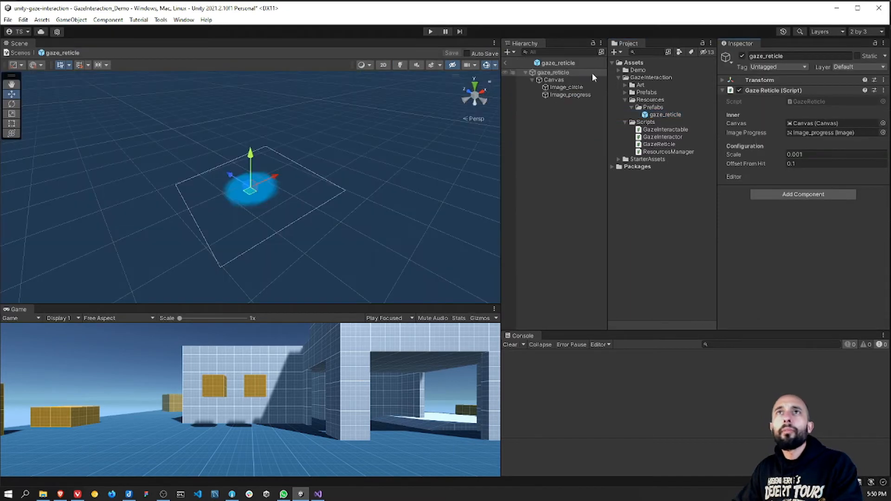
left_click(575, 80)
left_click_drag(242, 183, 326, 188, "alt")
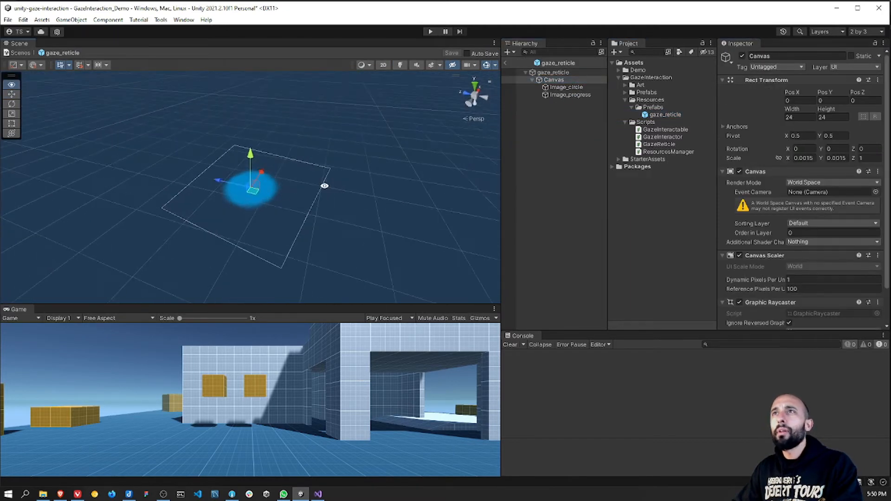
left_click(557, 88)
left_click_drag(233, 214, 305, 266, "alt")
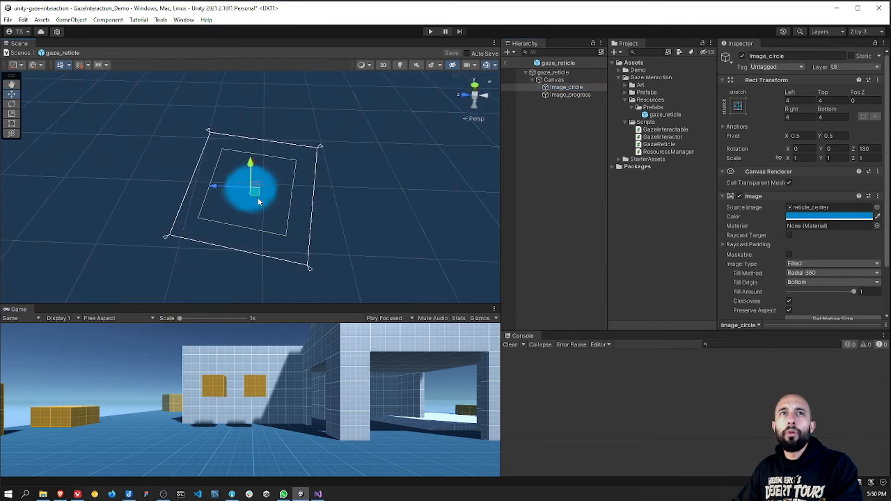
Inspect the Image_progress object's Image settings, save the prefab and review the Gaze Reticle configuration on the gaze_reticle root.
left_click(570, 94)
scroll(778, 224, "down", 2)
mouse_move(789, 242)
left_mouse_down()
mouse_move(850, 246)
mouse_move(785, 246)
left_mouse_up()
key("ctrl+s")
left_click(553, 73)
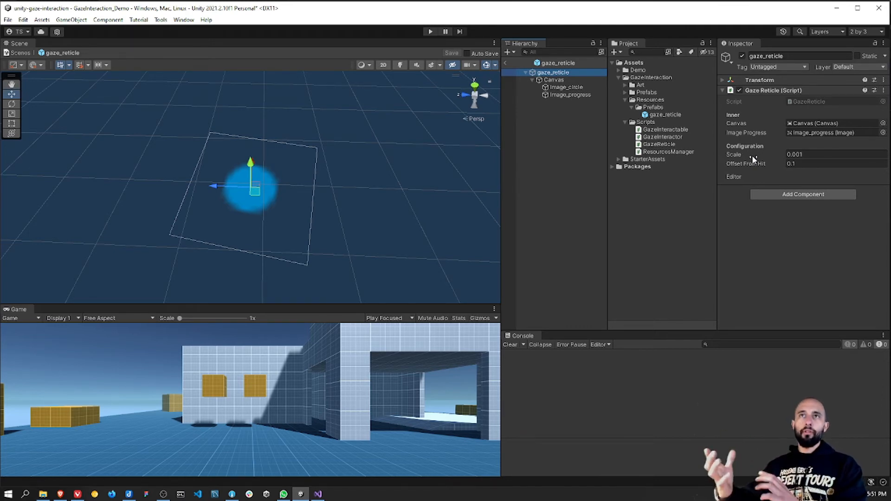
Set the reticle Canvas's X and Y scale to 0.001, save the prefab, recheck the root's configuration and exit prefab editing.
left_click(574, 81)
left_click(804, 158)
type("0.001")
key("Tab")
type("0.001")
key("ctrl+s")
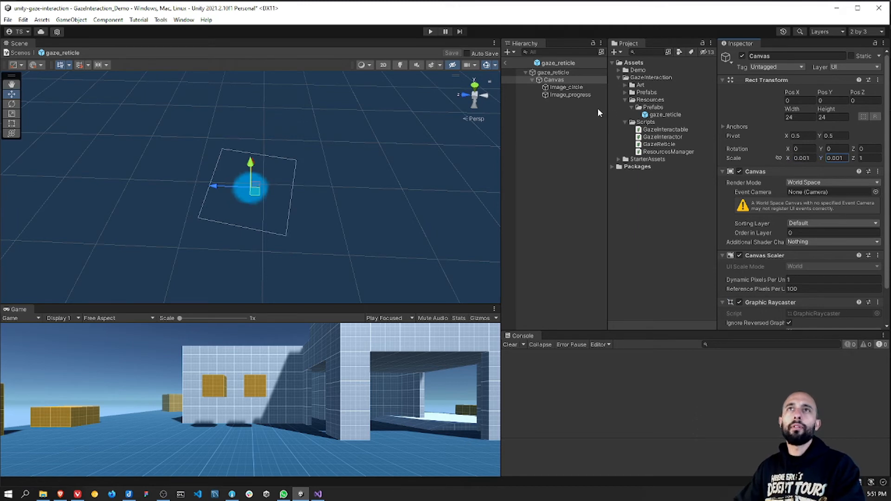
left_click(554, 72)
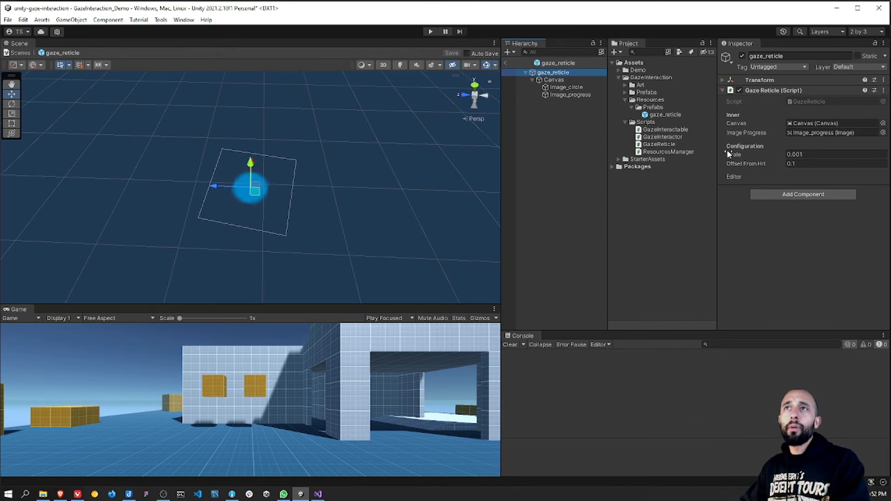
left_click(505, 63)
Switch to Visual Studio, review the GazeReticle.cs methods and collapse the file's code to definitions.
key("alt+Tab")
scroll(345, 270, "down", 3)
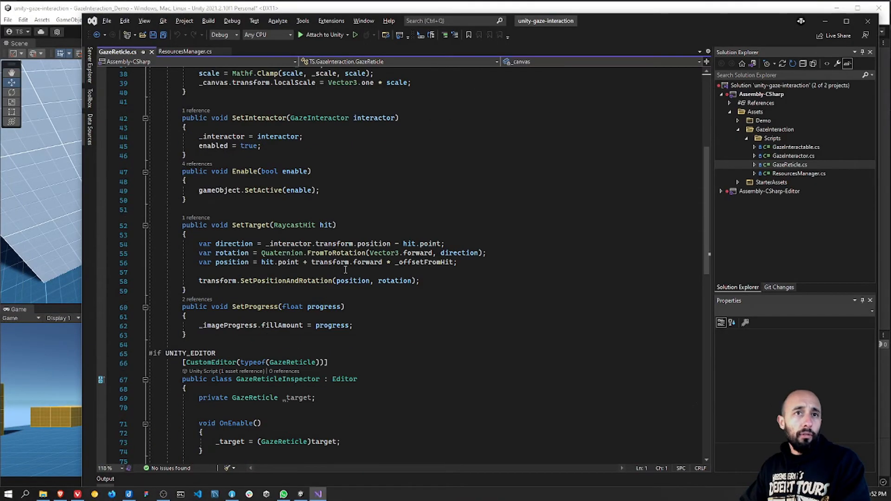
scroll(345, 270, "up", 5)
left_click(367, 202)
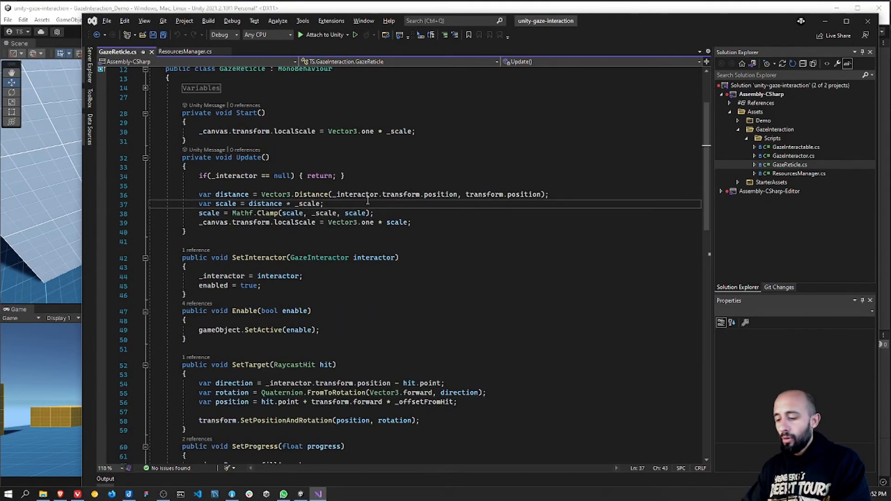
key("ctrl+m")
key("ctrl+o")
scroll(345, 198, "up", 3)
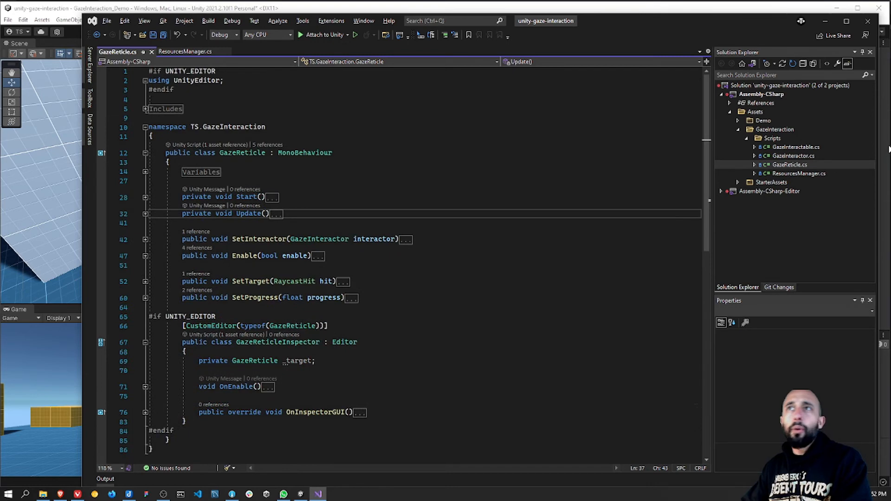
Open GazeInteractor.cs, review its Variables region and Start method, and collapse both.
double_click(793, 156)
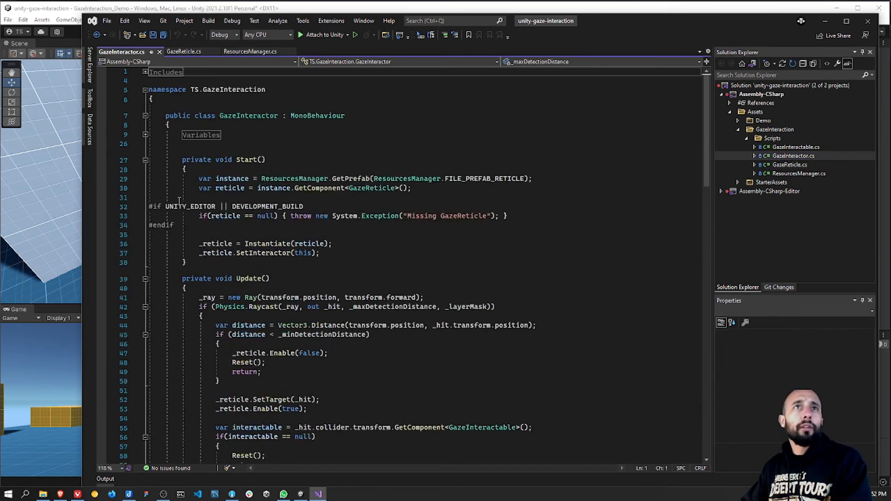
left_click(145, 135)
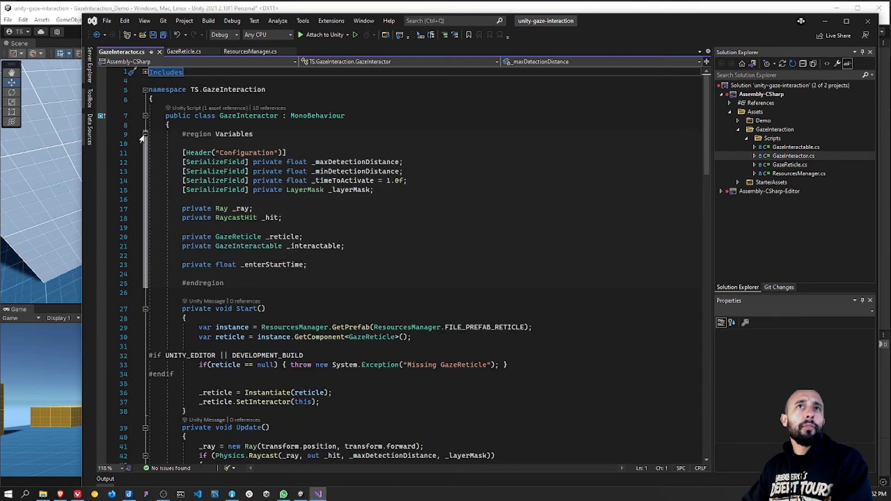
scroll(275, 235, "down", 4)
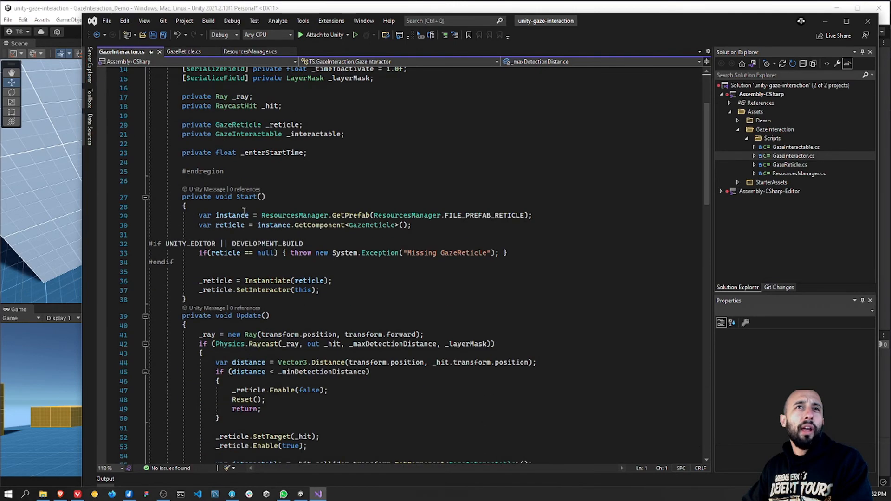
scroll(149, 148, "up", 4)
left_click(145, 134)
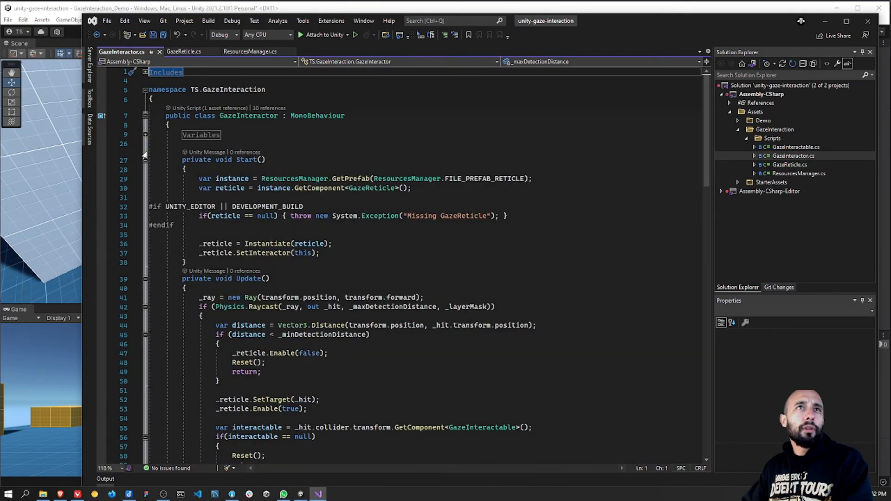
left_click(145, 160)
scroll(228, 139, "down", 2)
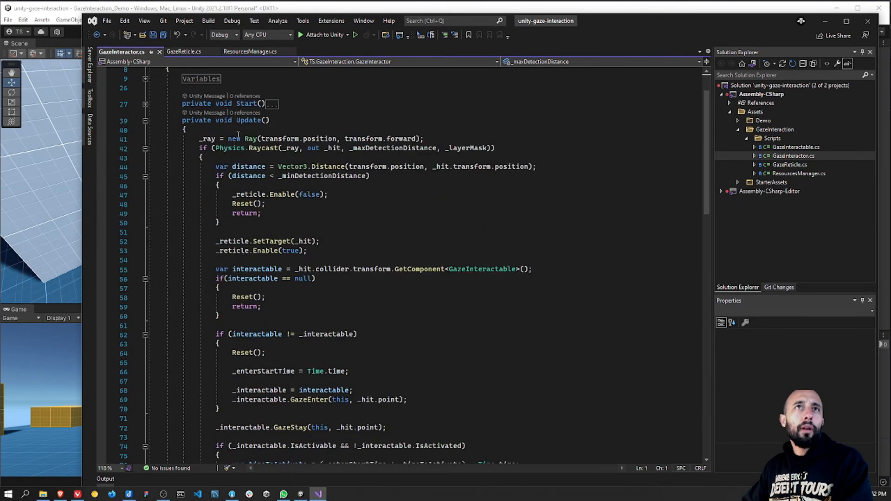
Examine the ray creation, the Physics.Raycast condition and the minimum detection distance check in GazeInteractor's Update method.
left_click_drag(200, 138, 428, 149)
left_click(279, 149)
left_click_drag(196, 150, 497, 149)
scroll(309, 193, "down", 9)
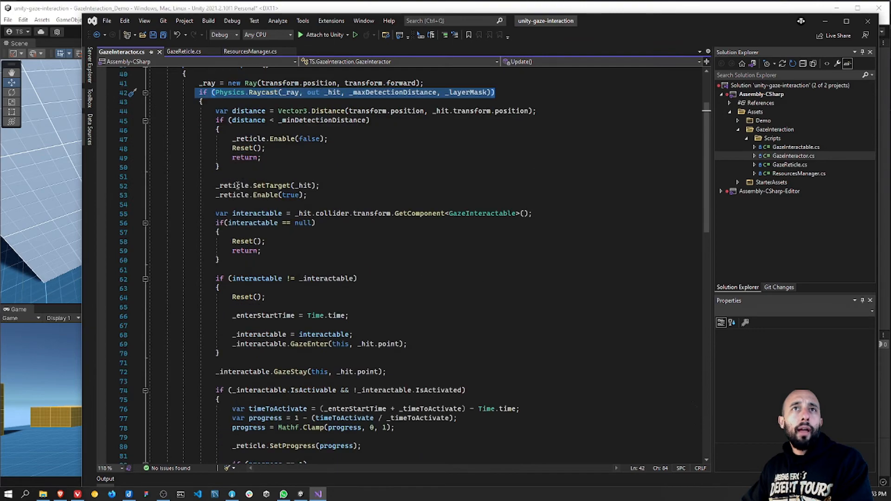
scroll(309, 193, "up", 9)
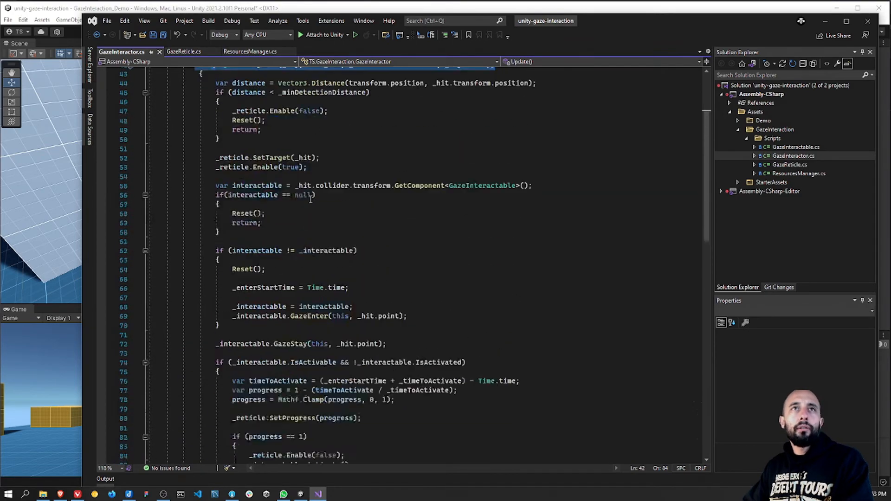
left_click_drag(215, 194, 243, 248)
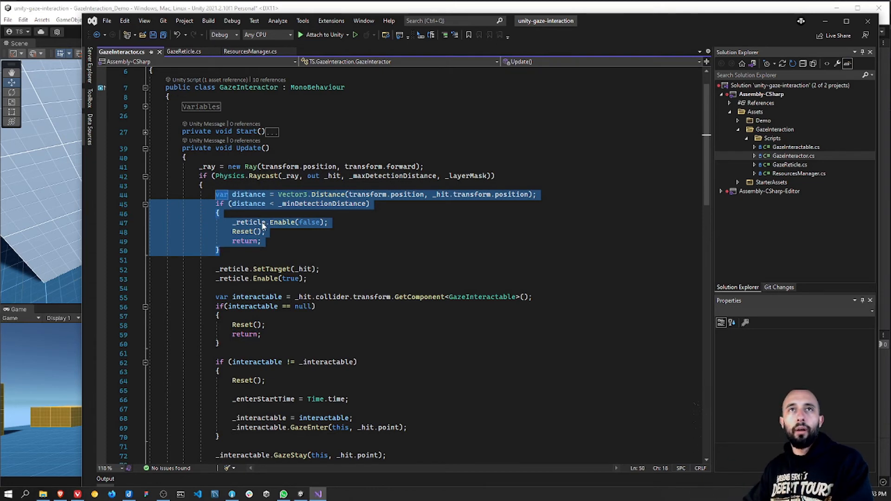
Review the reticle's SetTarget and Enable calls and the GazeInteractable component lookup in the Update method.
scroll(263, 226, "down", 2)
scroll(256, 220, "down", 1)
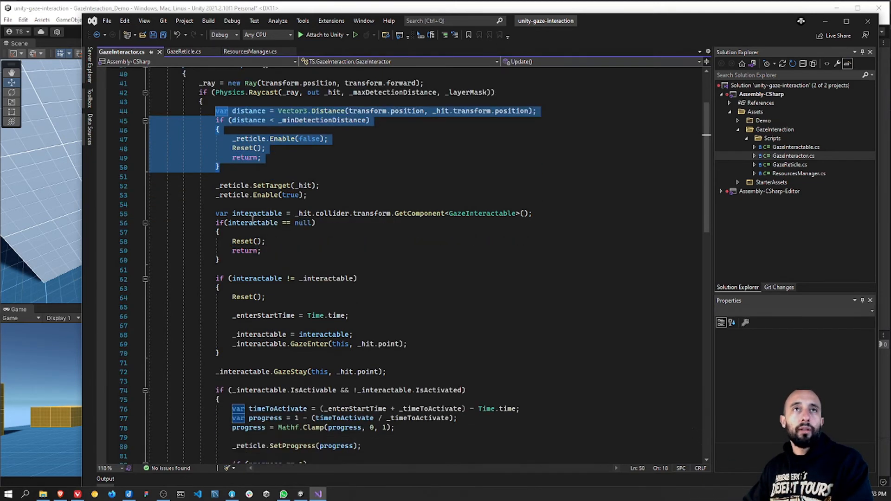
left_click_drag(212, 185, 322, 192)
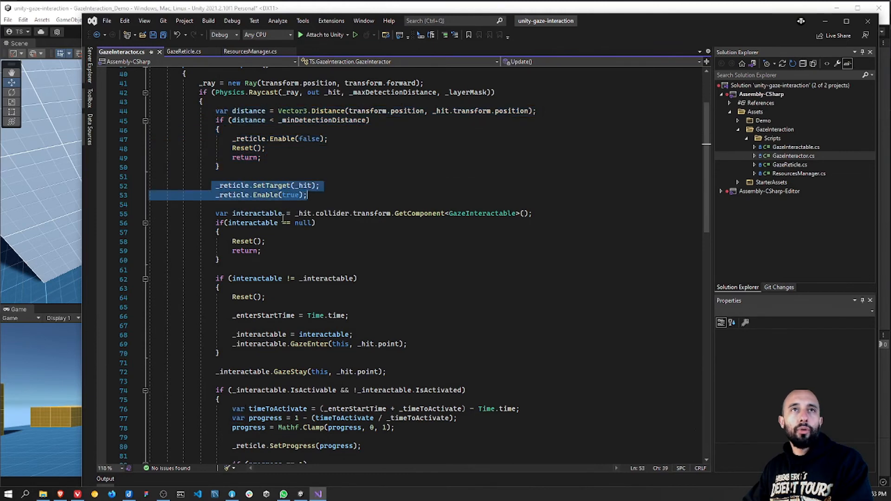
scroll(274, 211, "down", 2)
left_click(216, 161)
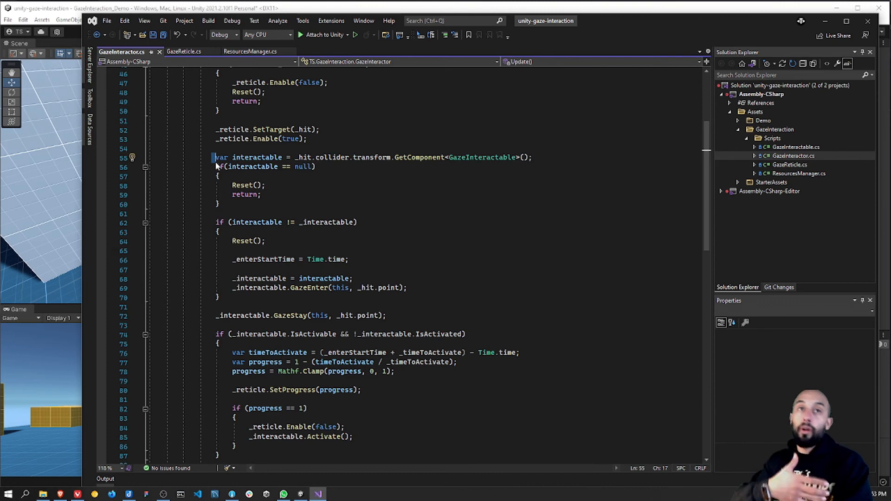
Examine the GazeStay, Activate and GazeEnter calls on the interactable in the Update method.
scroll(215, 162, "down", 2)
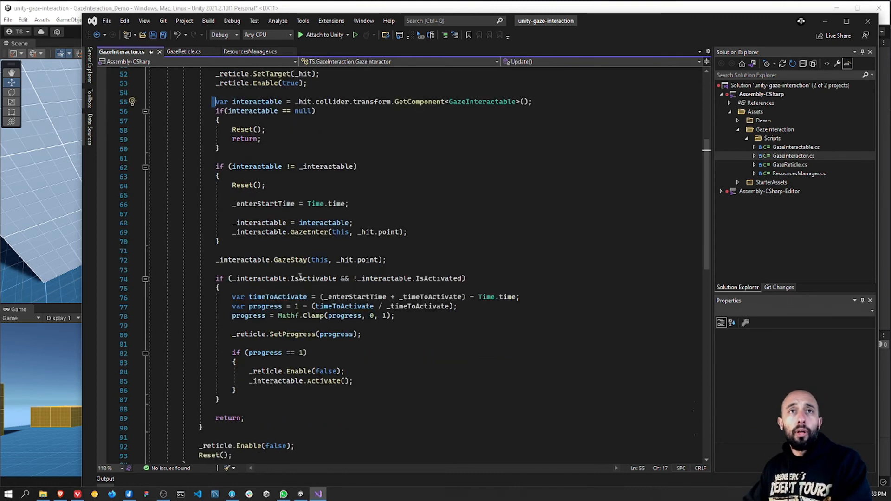
left_click_drag(244, 262, 337, 260)
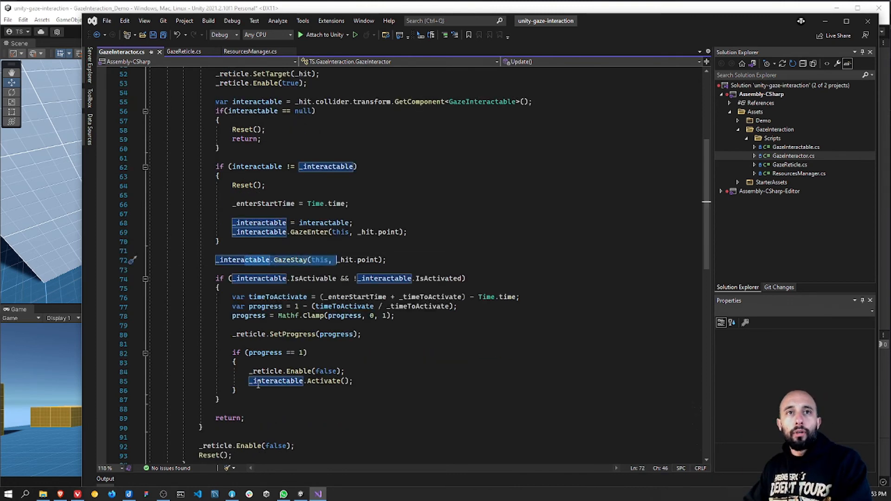
left_click_drag(249, 381, 364, 384)
left_click(288, 260)
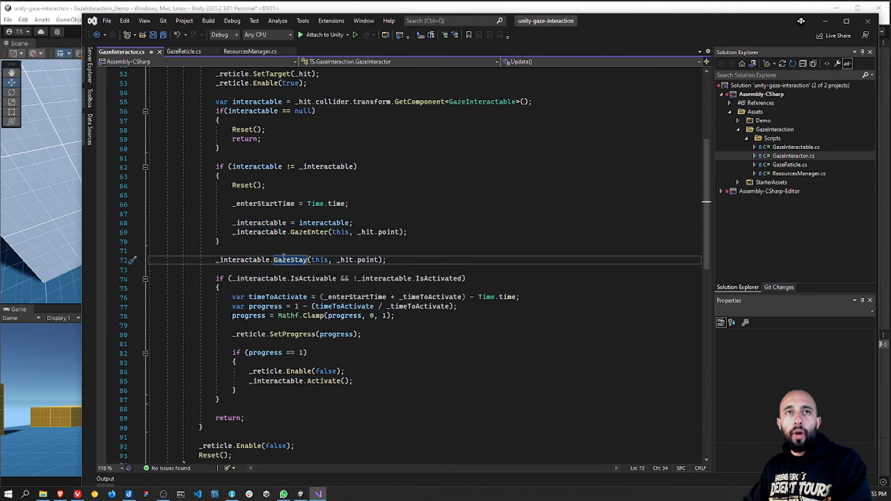
left_click(302, 232)
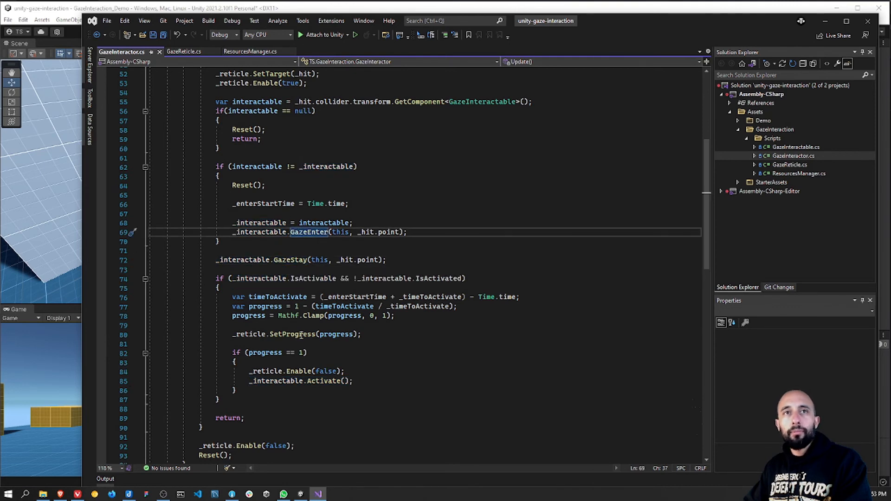
Review GazeInteractor's Reset method and highlight its GazeExit call.
scroll(302, 341, "down", 2)
scroll(225, 378, "down", 5)
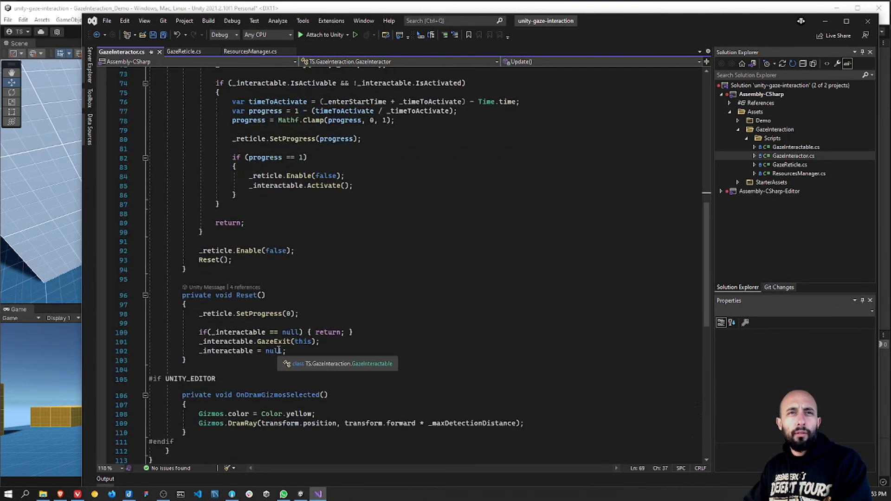
left_click(289, 342)
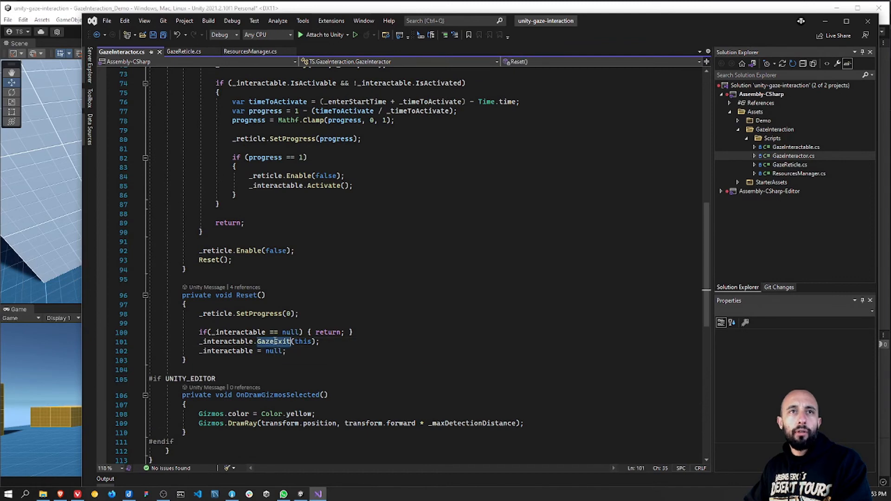
Switch from the code editor to the Unity editor and enlarge the Game view's height.
scroll(259, 281, "up", 7)
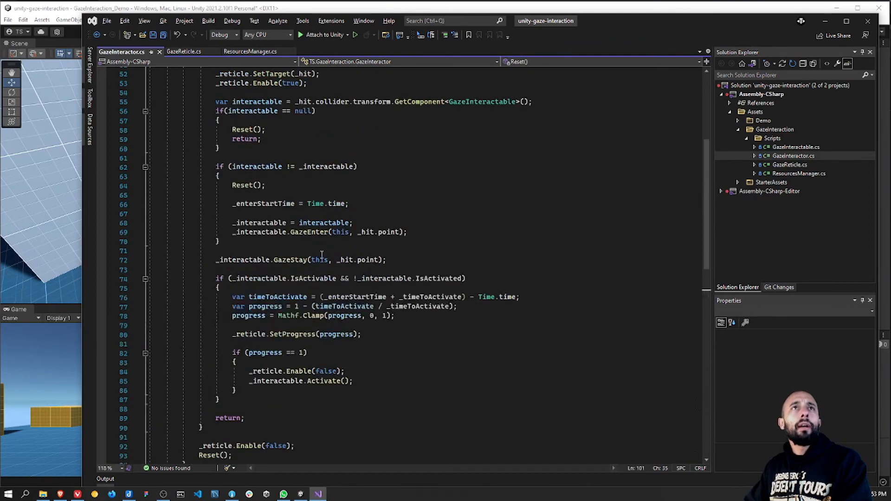
key("alt")
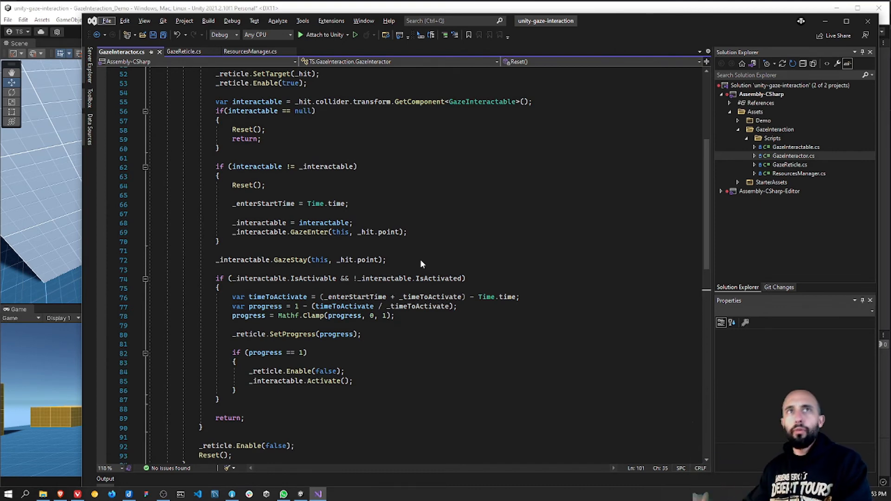
key("alt+Tab")
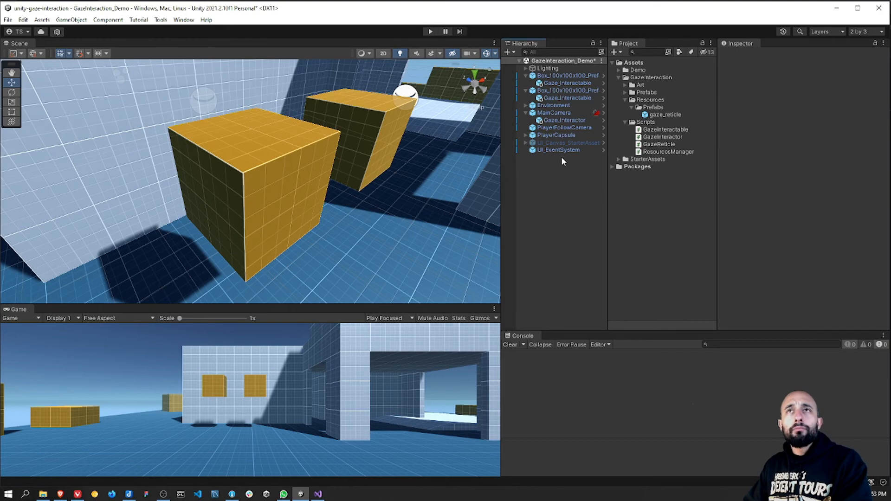
left_click_drag(365, 306, 372, 203)
Reframe the Scene view to show the two interactable boxes from further away and save the GazeInteraction_Demo scene.
scroll(326, 154, "down", 4)
left_click_drag(326, 154, 292, 118, "alt")
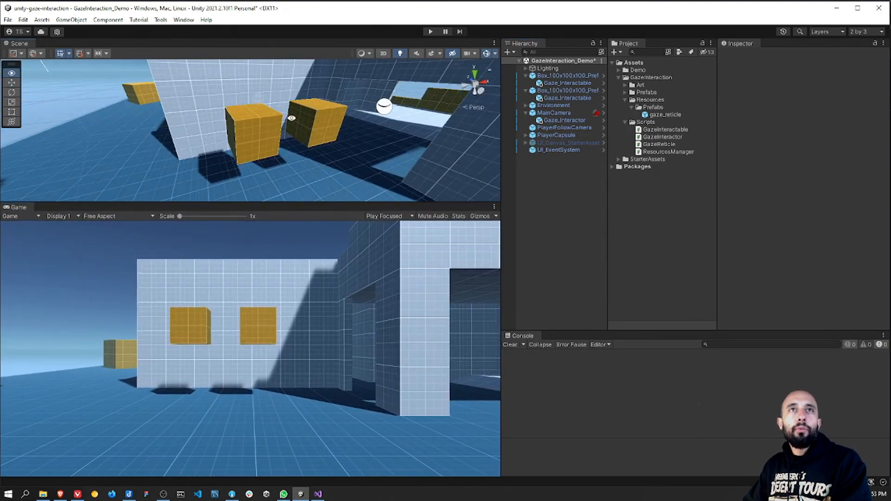
scroll(310, 128, "down", 3)
middle_click_drag(314, 131, 273, 92)
left_click_drag(273, 92, 306, 109, "alt")
key("ctrl+s")
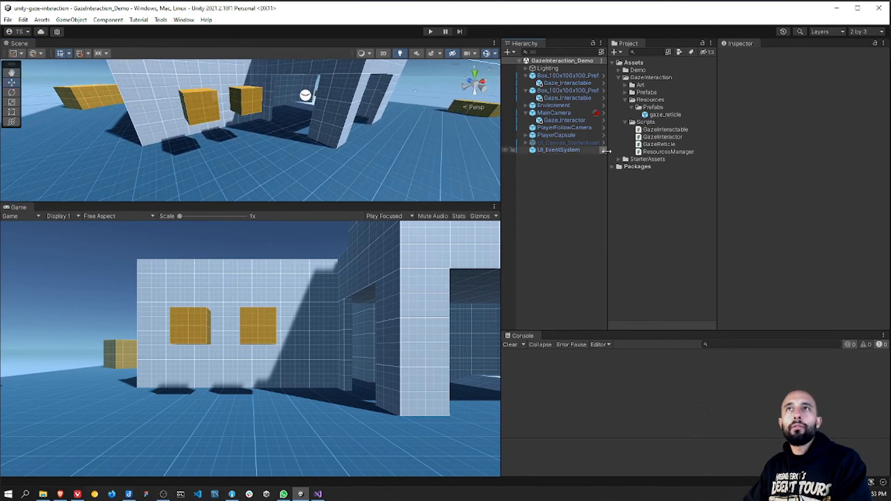
Collapse the Prefabs, Resources and Scripts subfolders in the project tree and select the GazeInteraction folder.
left_click(658, 108)
key("Left")
key("Down")
key("Left")
key("Up")
key("Up")
key("Left")
key("Up")
key("Up")
key("Up")
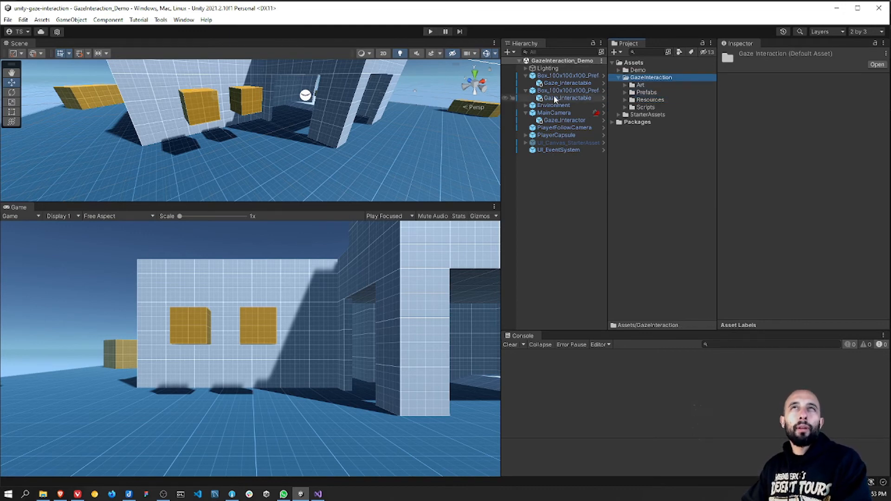
Set the Layer Mask of the Gaze_Interactor under MainCamera to Gaze only, removing Default from it.
left_click(565, 83)
left_click(566, 121)
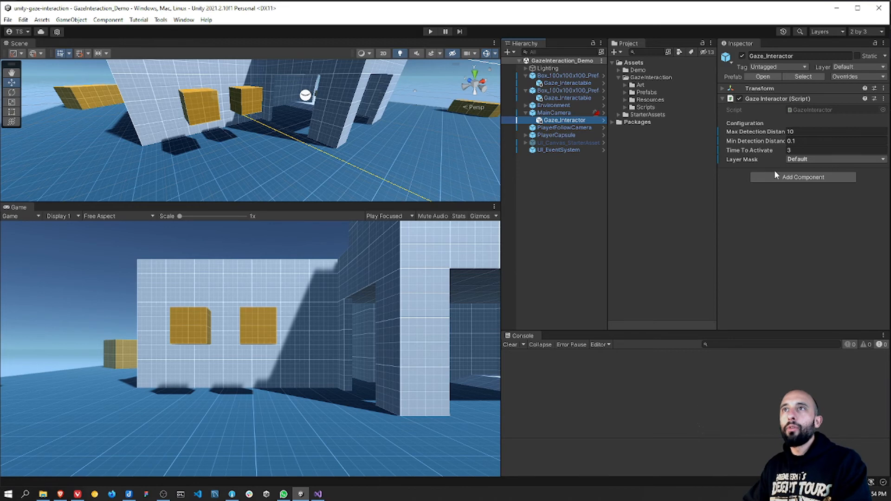
left_click(804, 160)
left_click(813, 215)
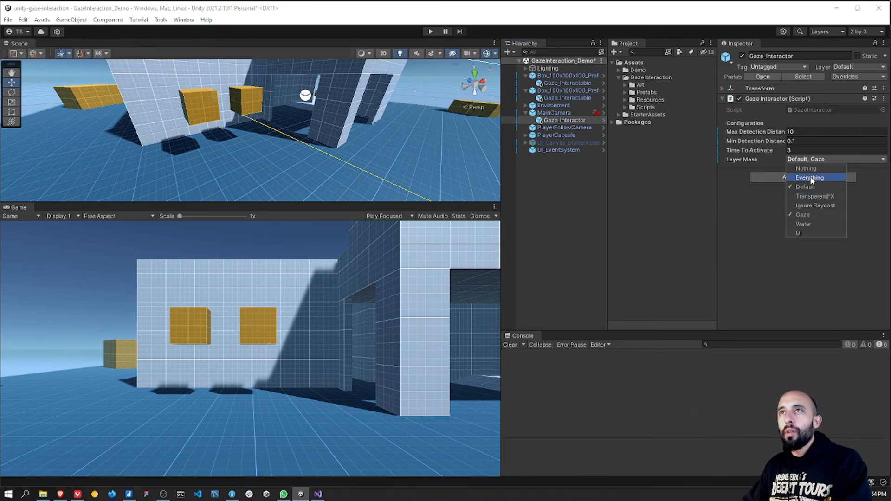
left_click(805, 187)
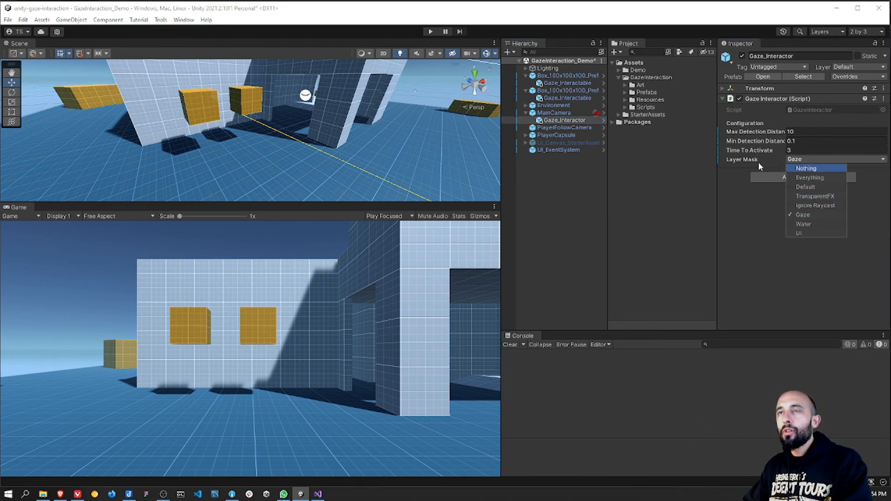
left_click(759, 162)
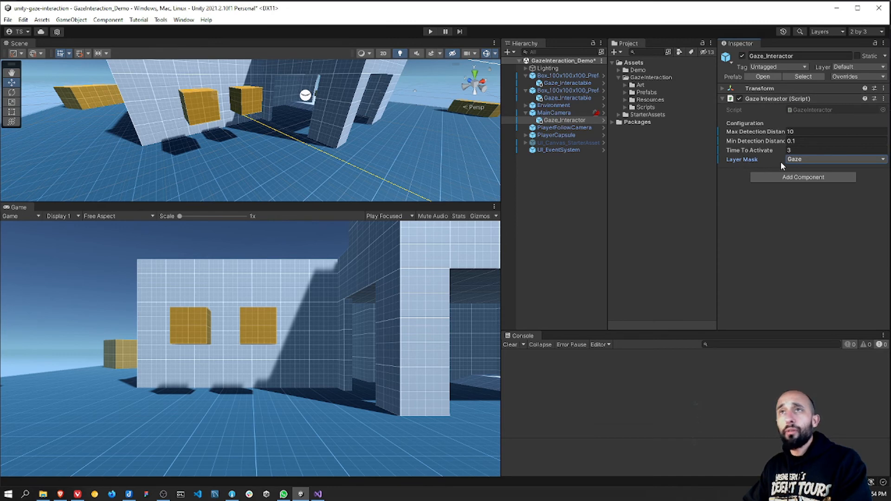
Assign the Gaze layer to both Gaze_Interactable objects at once and deselect them.
left_click(560, 98)
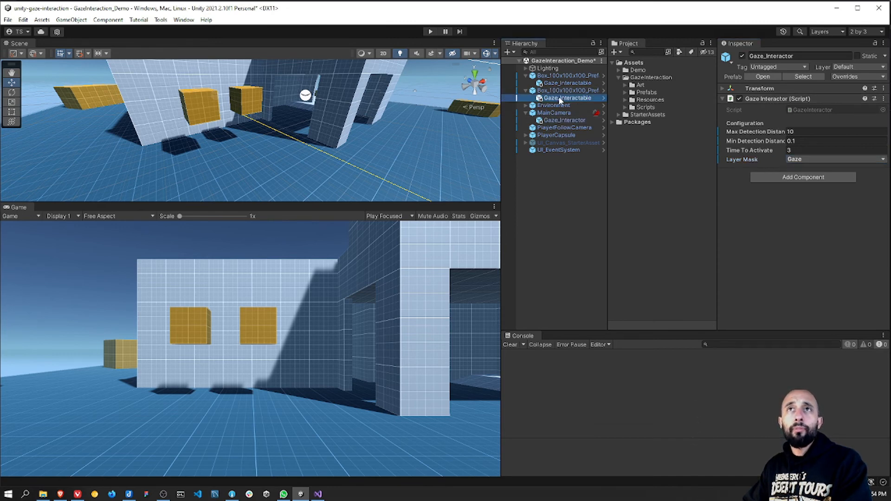
left_click(562, 83, "ctrl")
left_click(848, 77)
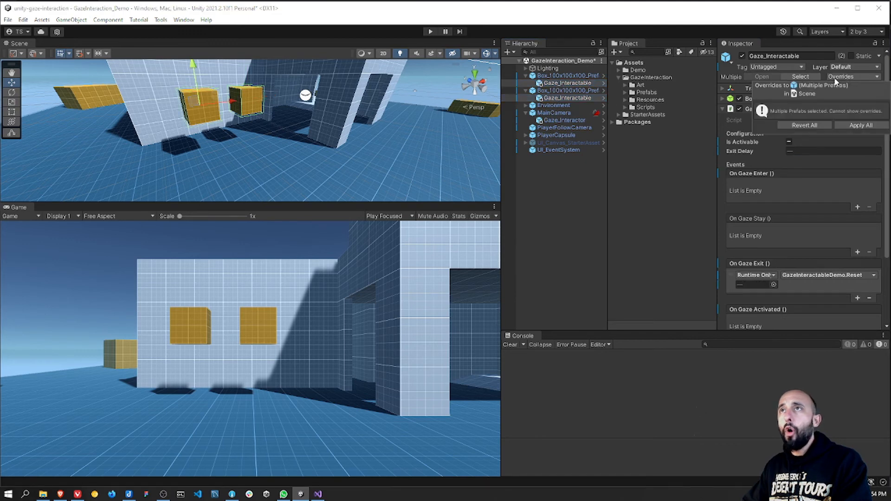
left_click(854, 66)
left_click(830, 117)
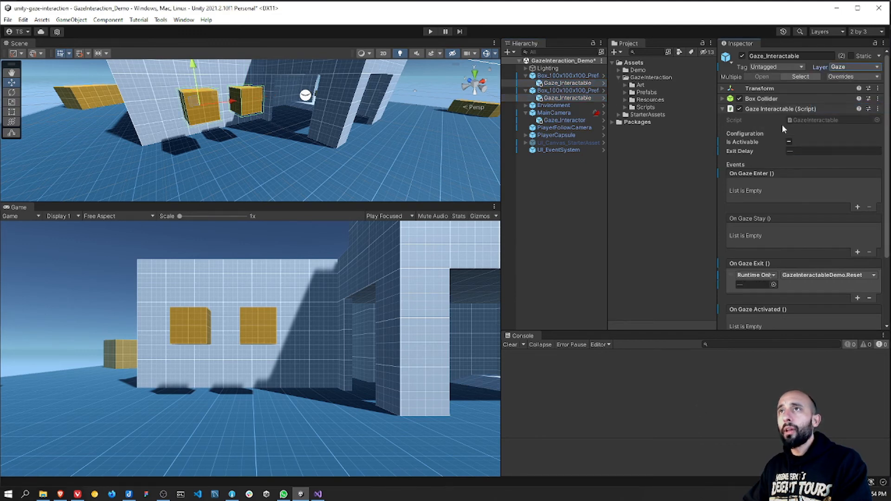
left_click(584, 199)
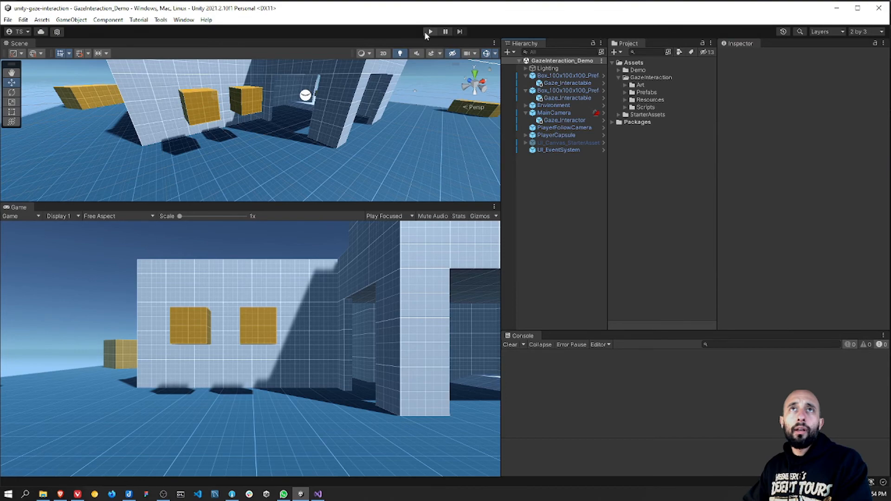
Run the scene, test the gaze reticle by moving toward and away from the two wall boxes, and stop play mode.
left_click(425, 32)
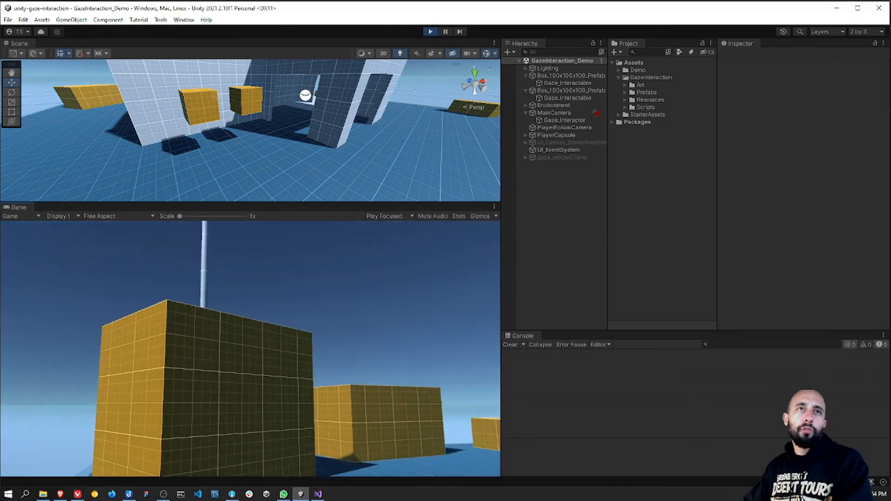
key("w")
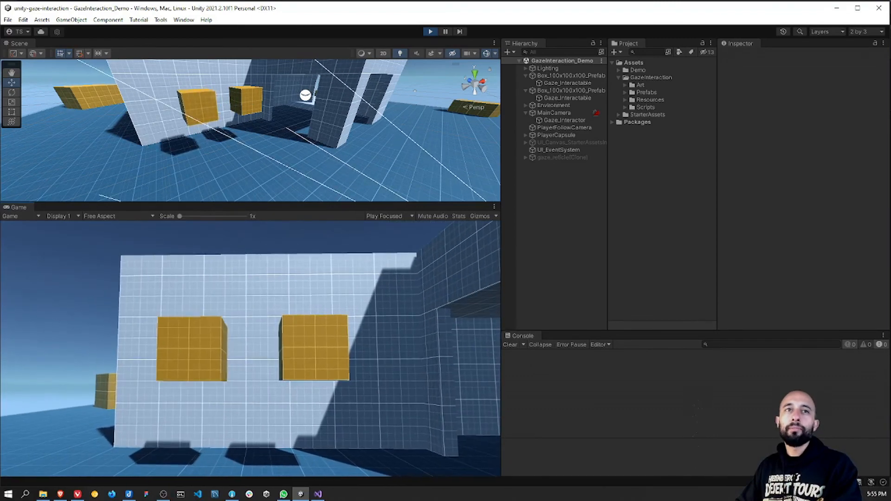
key("w")
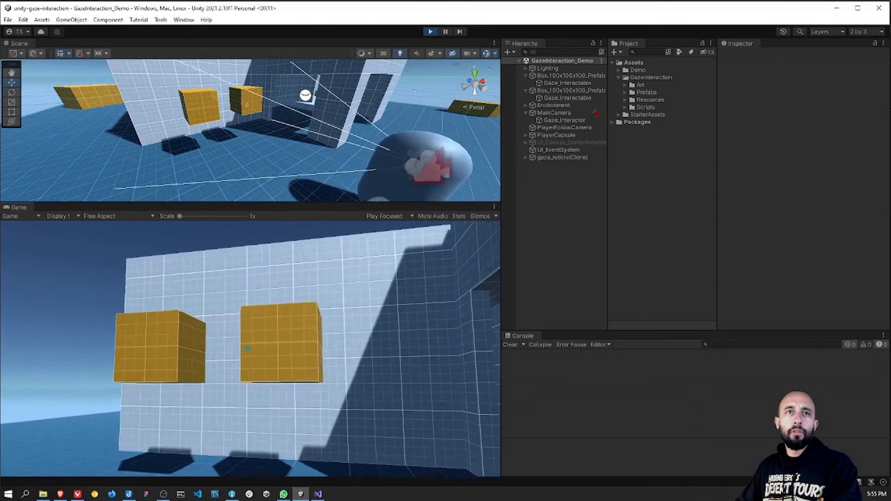
key("s")
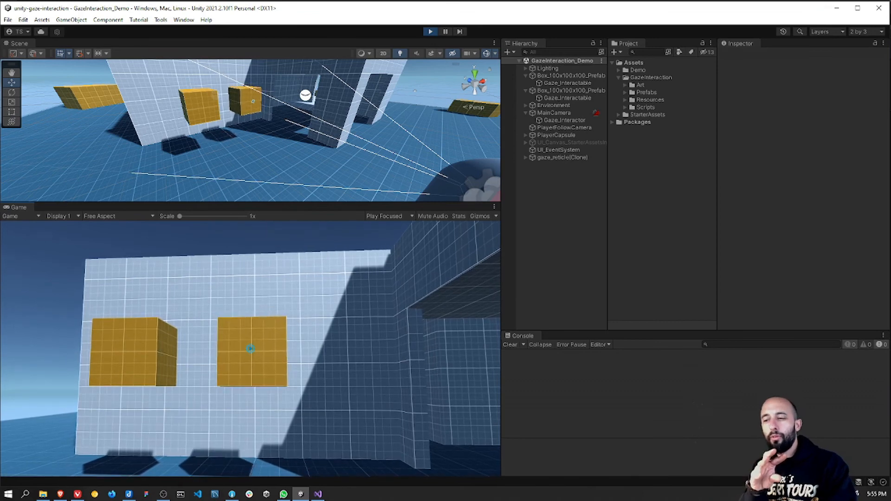
key("w")
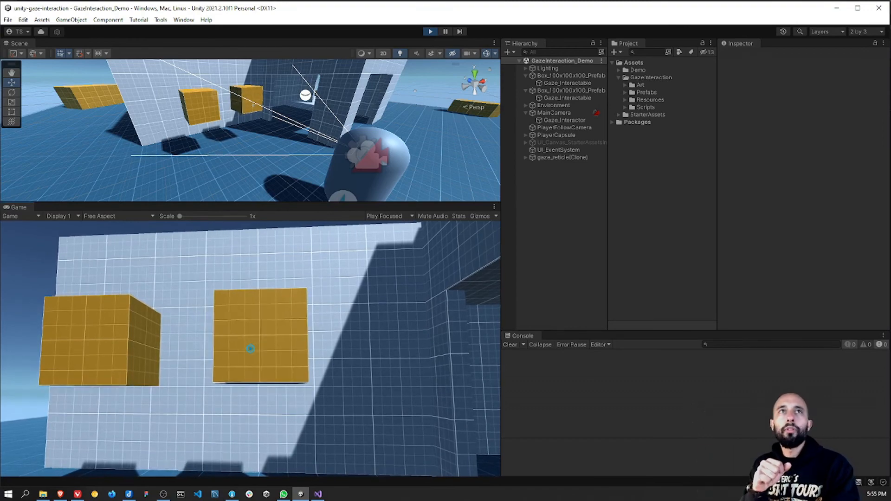
key("s")
key("Escape")
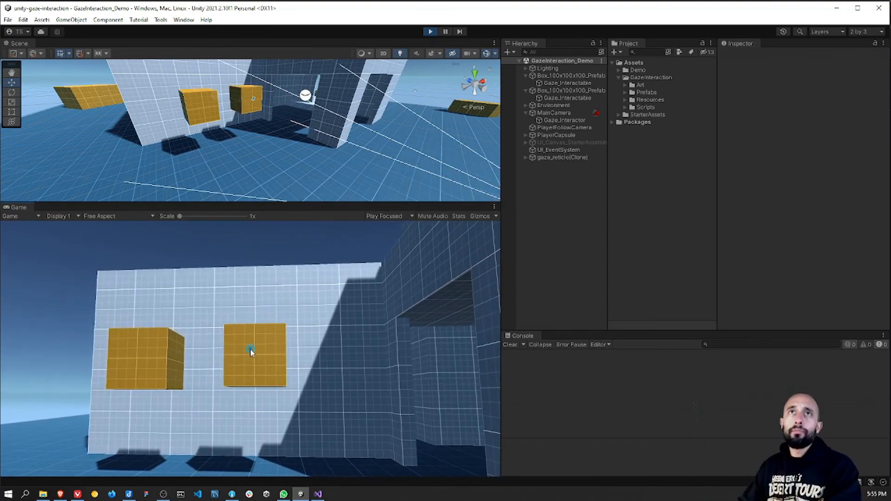
left_click(431, 31)
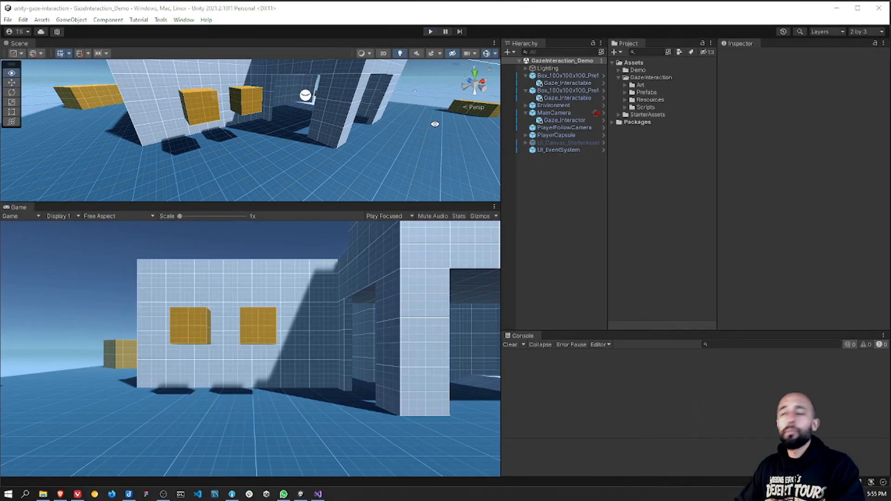
right_click(435, 124, "alt")
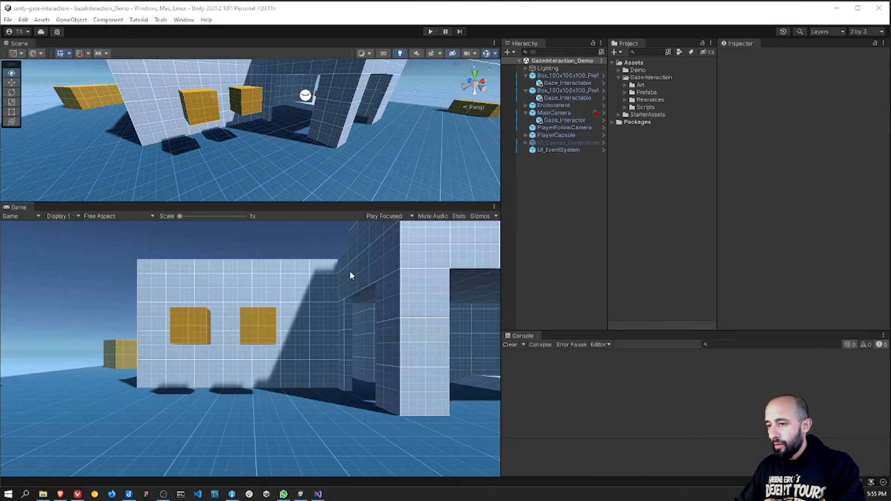
Switch to the browser and view the gaze_interaction_v1.0.0.unitypackage asset on the GitHub release page.
key("alt+Tab")
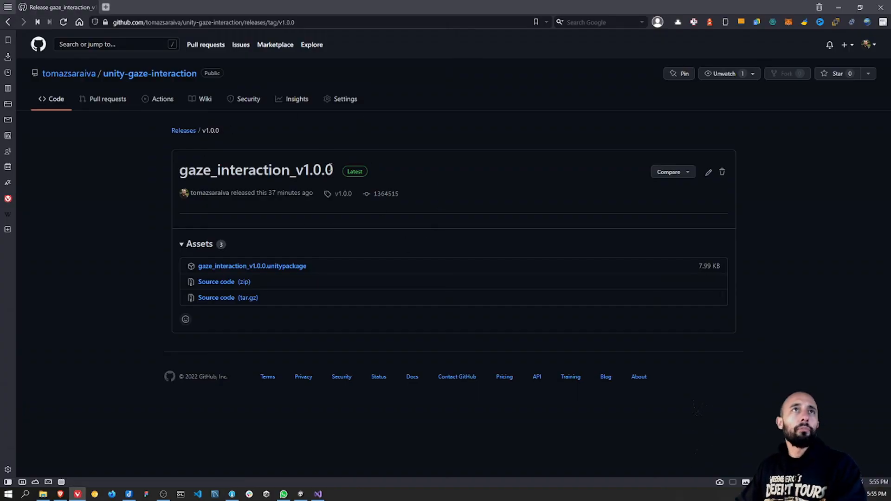
mouse_move(94, 80)
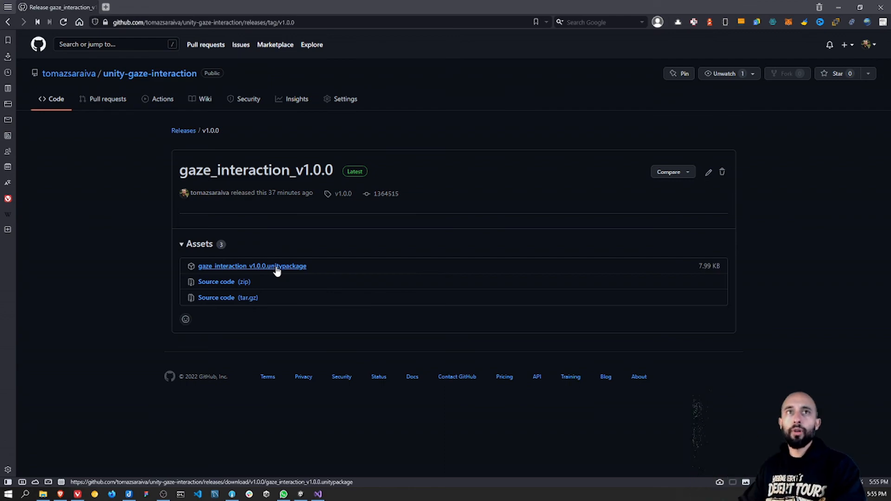
Examine the GazeInteraction, StarterAssets and Demo folders in the Unity project, and return to the GitHub release page.
key("alt+Tab")
left_click(692, 78)
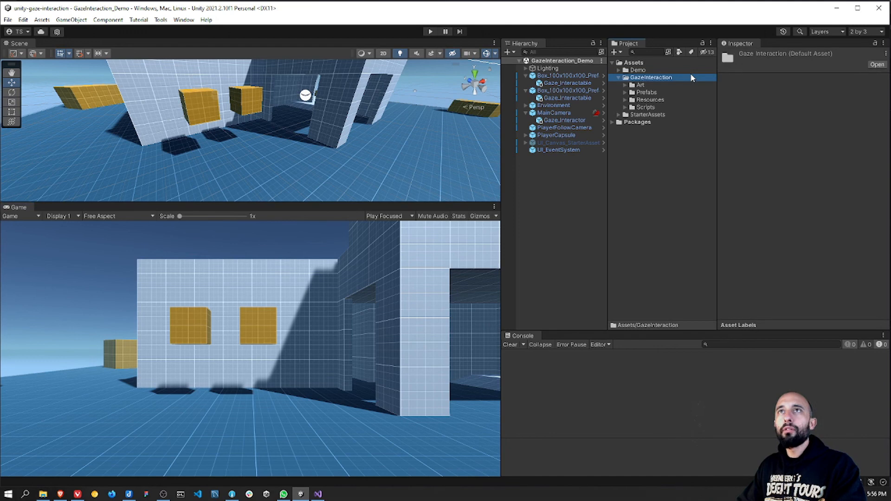
key("Left")
key("Right")
key("Left")
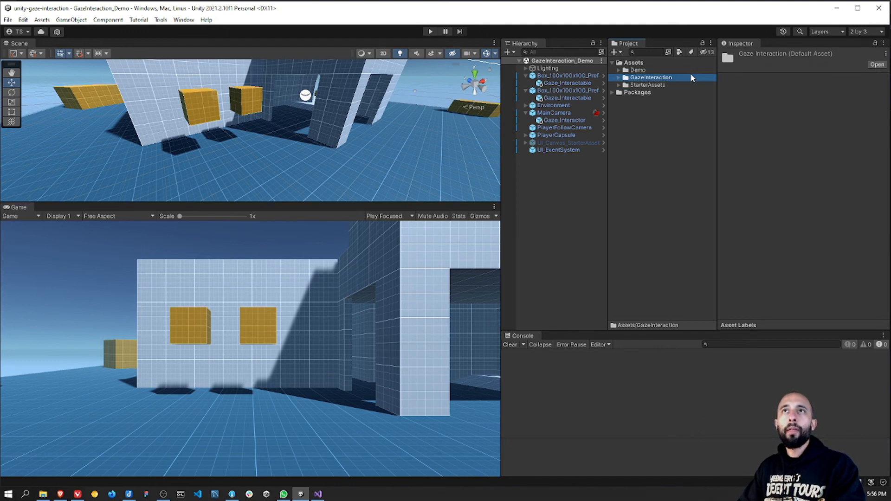
key("Down")
key("Right")
key("Left")
key("Up")
key("Up")
key("Right")
key("Left")
key("Down")
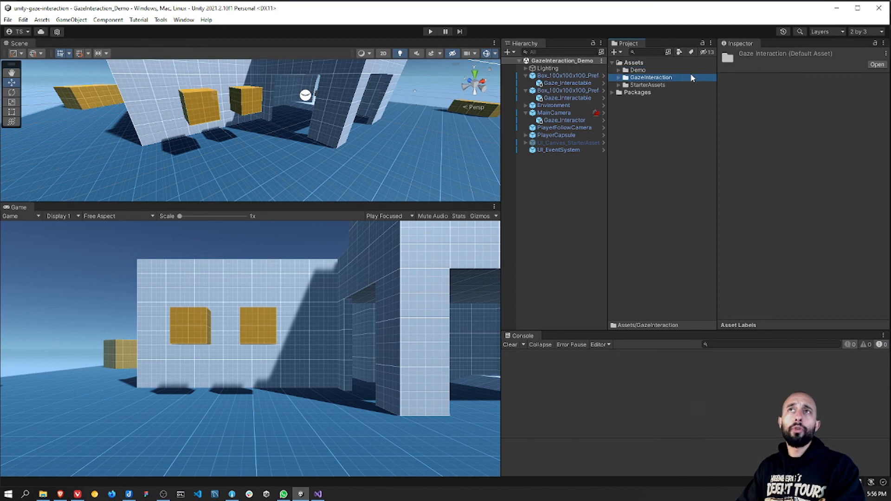
key("Right")
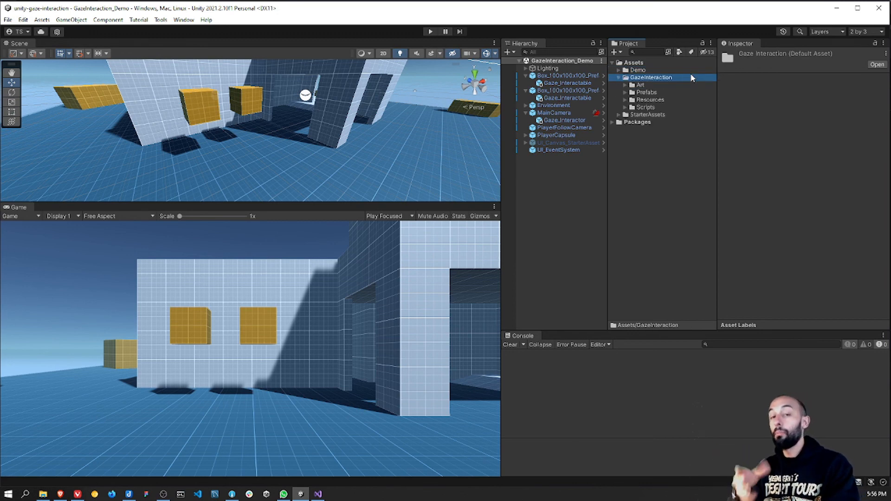
key("alt+Tab")
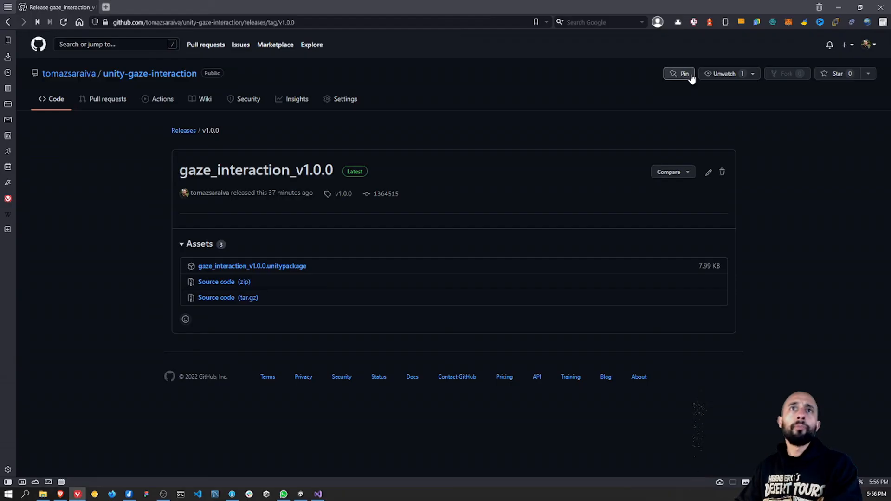